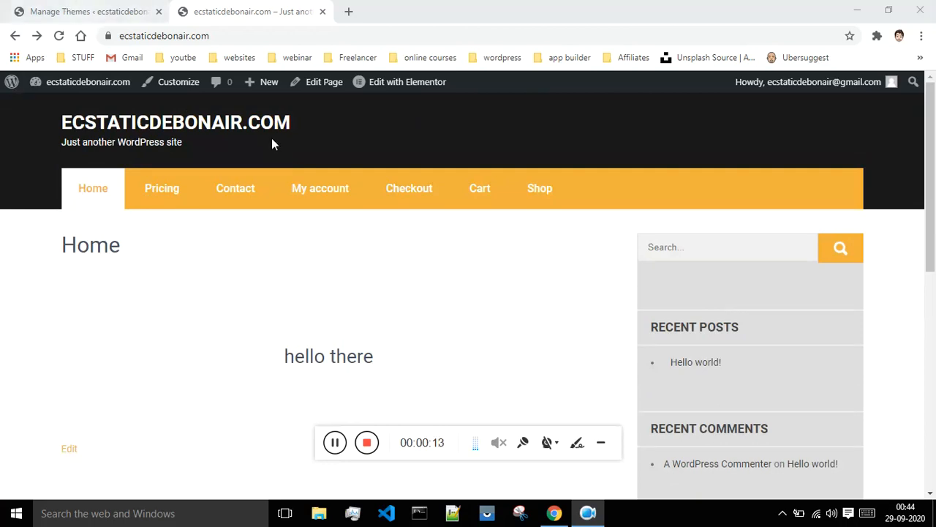
Go to the site's WordPress admin and open the page for adding new plugins
{"action": "left_click", "coordinate": [131, 16]}
{"action": "mouse_move", "coordinate": [57, 253]}
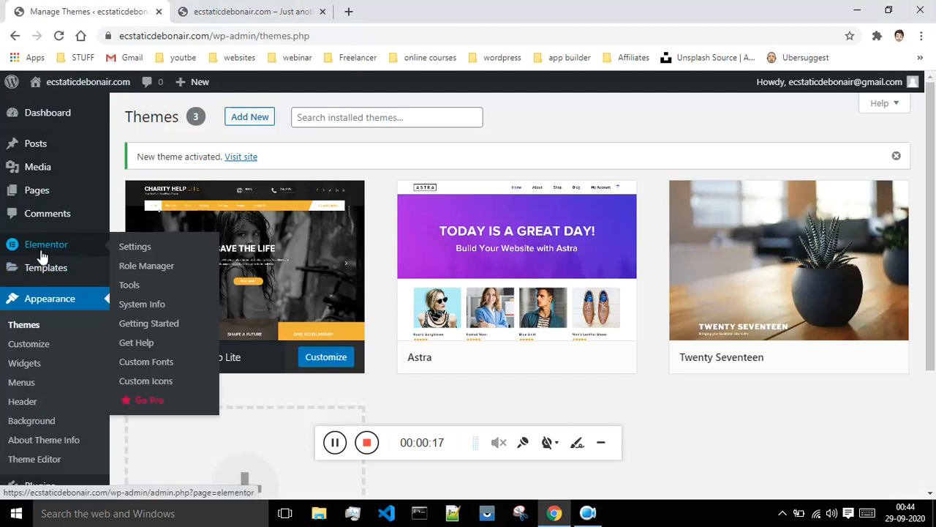
{"action": "scroll", "coordinate": [42, 252], "scroll_direction": "down", "scroll_amount": 2}
{"action": "mouse_move", "coordinate": [58, 356]}
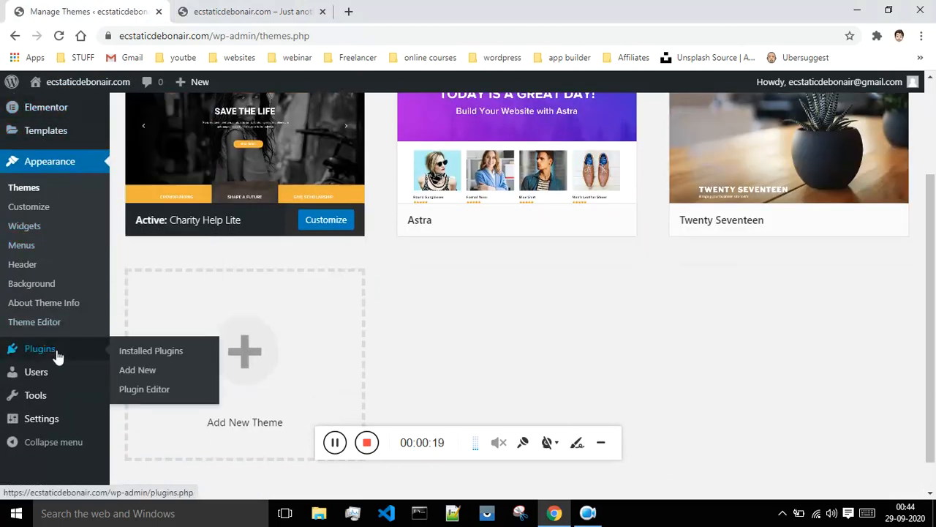
{"action": "left_click", "coordinate": [129, 373]}
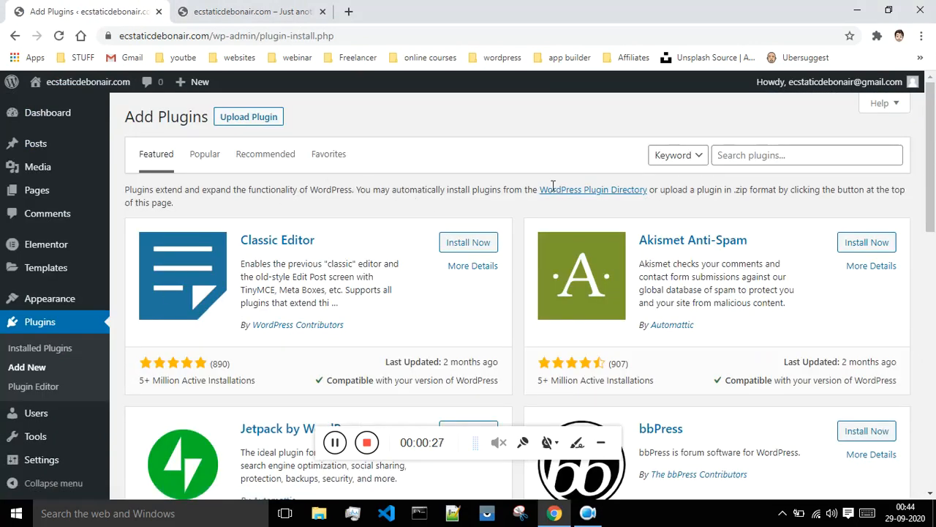
Search the plugin directory for "elementor"
{"action": "left_click", "coordinate": [733, 155]}
{"action": "type", "text": "ele"}
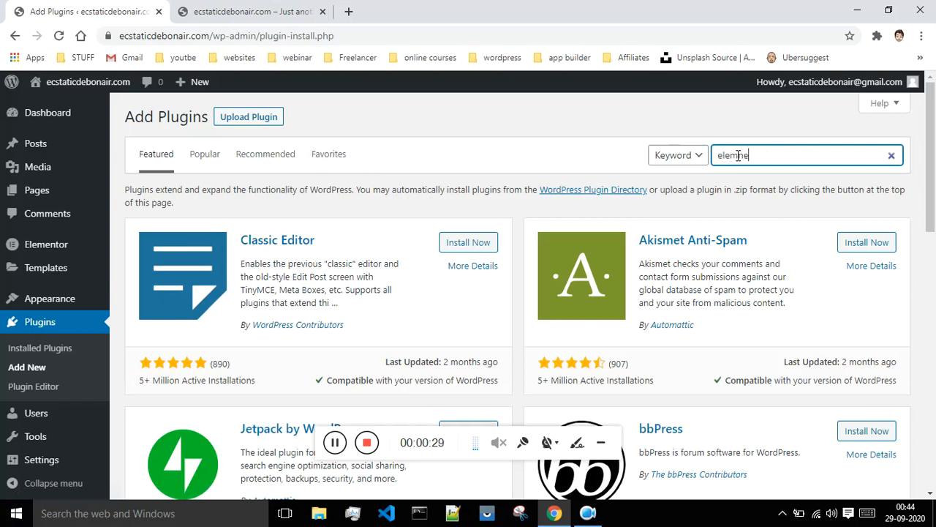
{"action": "type", "text": "mnetor"}
{"action": "key", "text": "BackSpace"}
{"action": "key", "text": "BackSpace"}
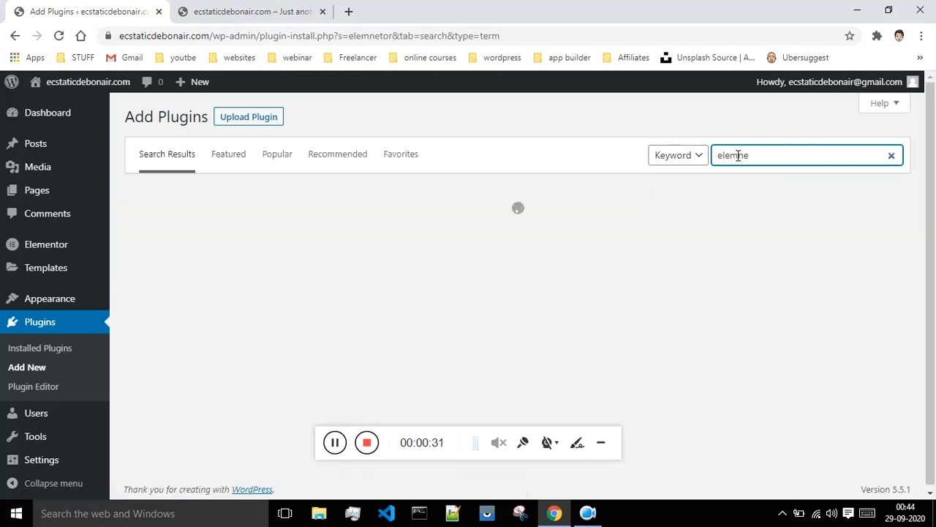
{"action": "key", "text": "BackSpace"}
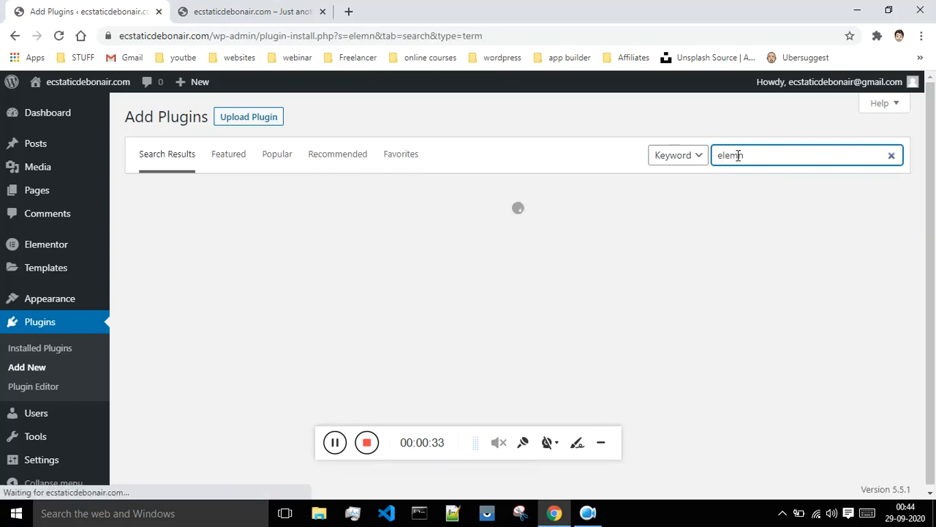
{"action": "type", "text": "tor"}
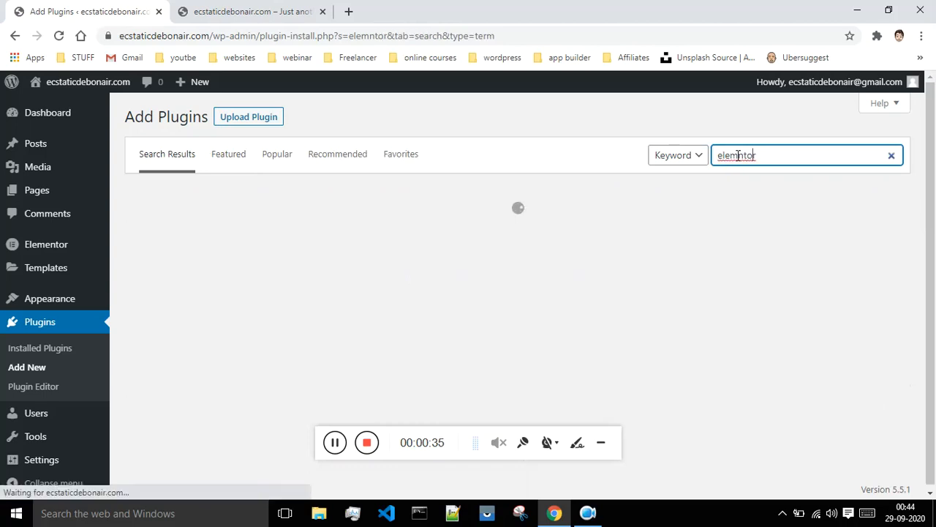
{"action": "left_click", "coordinate": [738, 155]}
{"action": "type", "text": "e"}
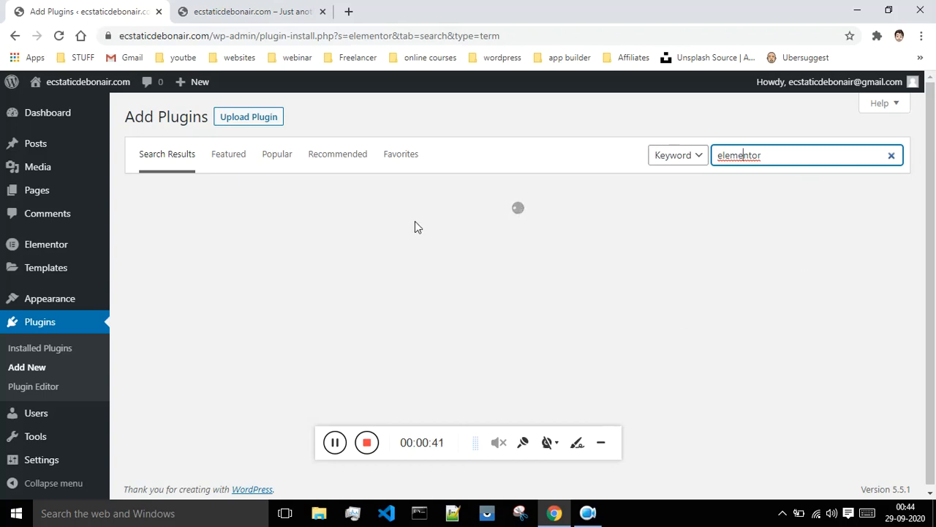
Install Essential Addons for Elementor, Premium Addons for Elementor, and Elementor – Header, Footer & Blocks Template
{"action": "scroll", "coordinate": [480, 219], "scroll_direction": "down", "scroll_amount": 1}
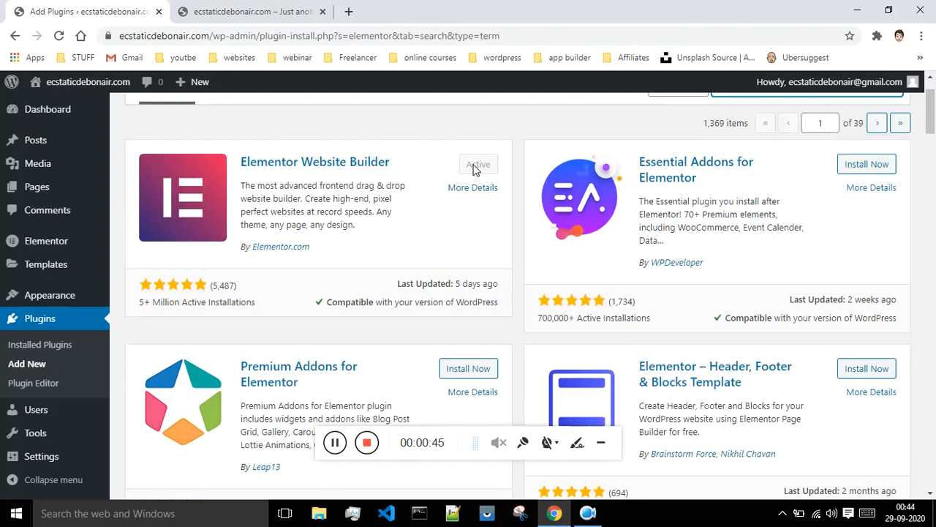
{"action": "left_click", "coordinate": [839, 169]}
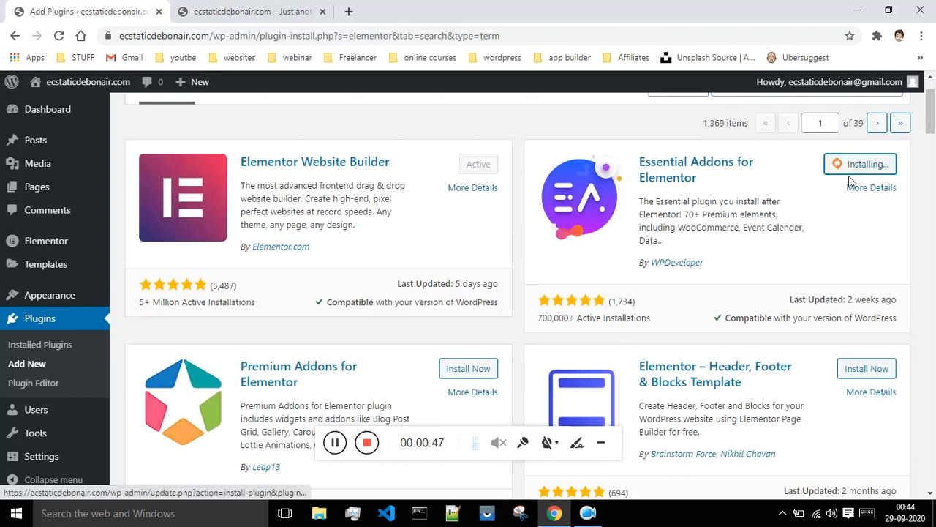
{"action": "scroll", "coordinate": [476, 286], "scroll_direction": "down", "scroll_amount": 2}
{"action": "left_click", "coordinate": [463, 233]}
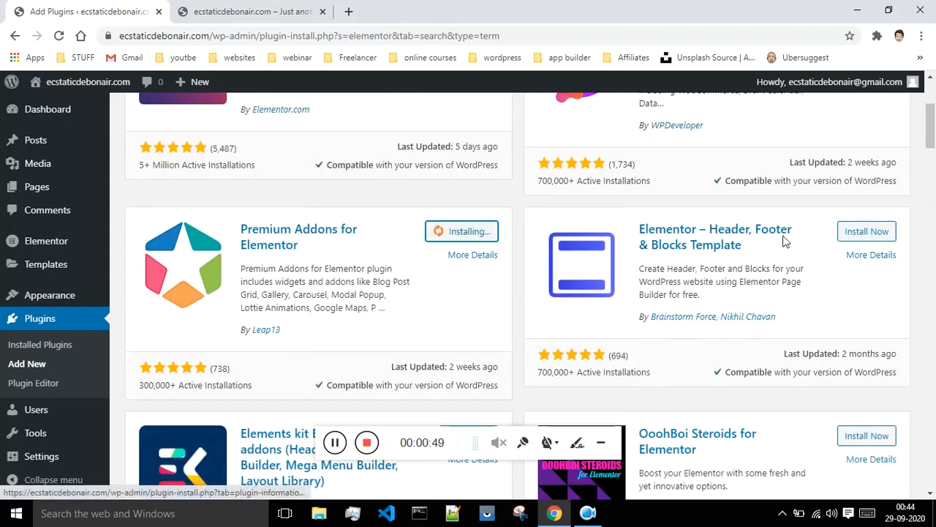
{"action": "left_click", "coordinate": [855, 232]}
{"action": "scroll", "coordinate": [736, 282], "scroll_direction": "down", "scroll_amount": 3}
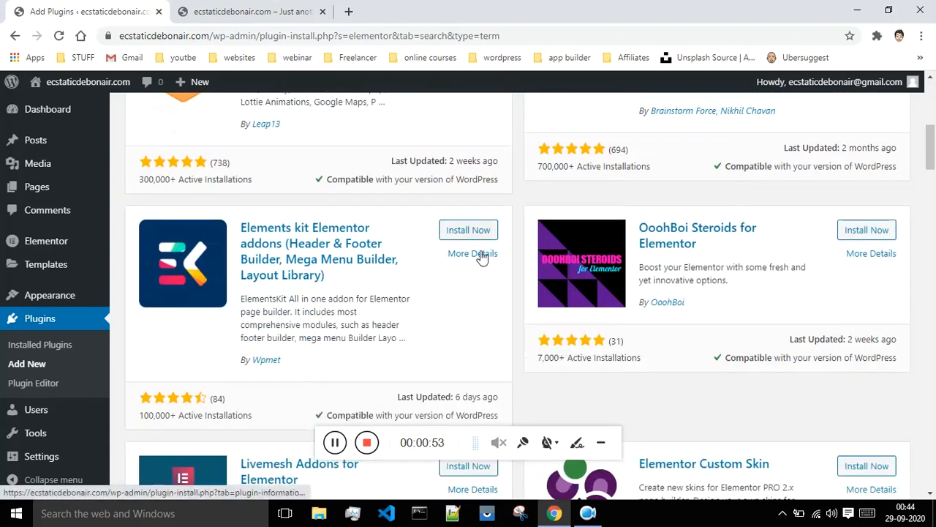
Install Livemesh Addons for Elementor and check the installation progress of the chosen add-ons
{"action": "scroll", "coordinate": [483, 254], "scroll_direction": "down", "scroll_amount": 2}
{"action": "left_click", "coordinate": [468, 328]}
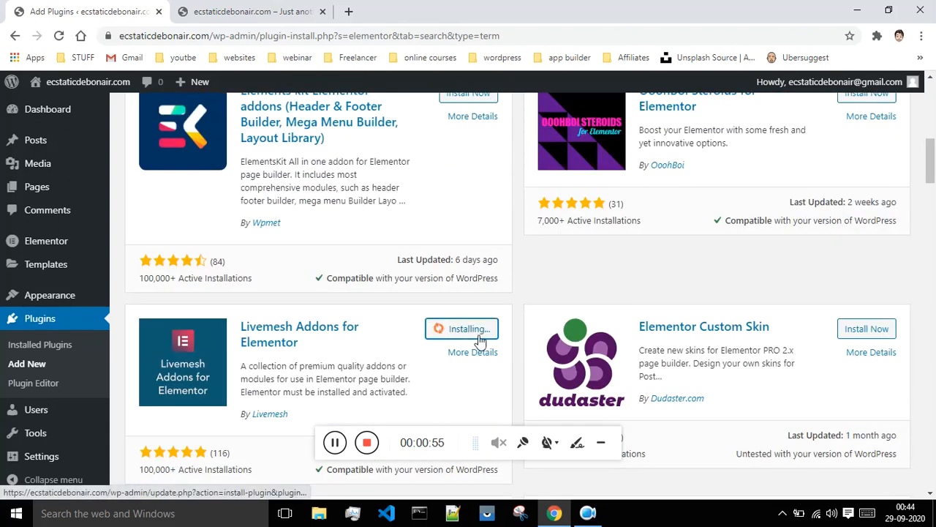
{"action": "scroll", "coordinate": [644, 329], "scroll_direction": "up", "scroll_amount": 3}
{"action": "scroll", "coordinate": [644, 329], "scroll_direction": "up", "scroll_amount": 5}
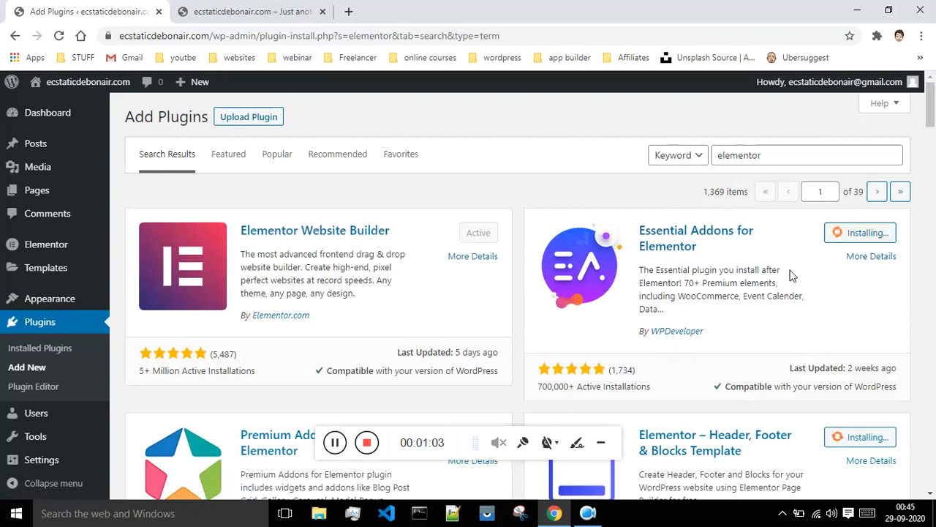
{"action": "scroll", "coordinate": [474, 316], "scroll_direction": "down", "scroll_amount": 7}
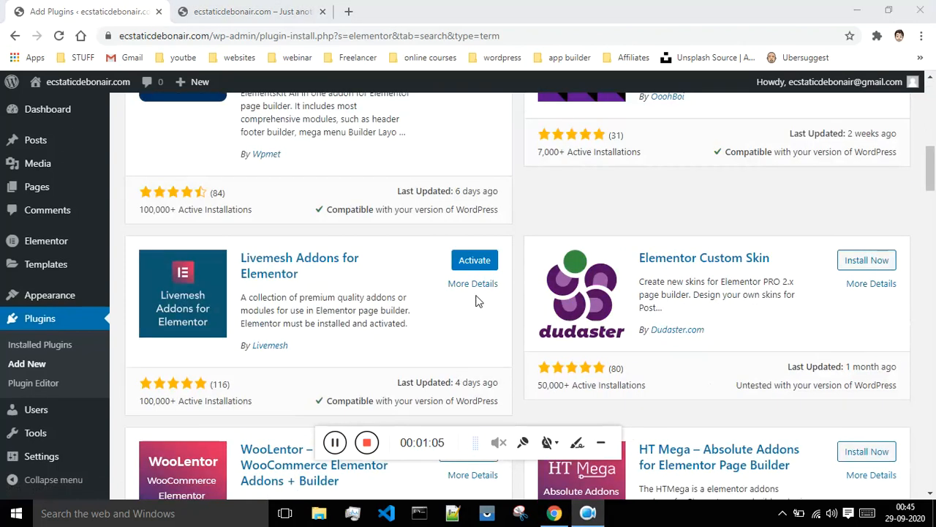
{"action": "scroll", "coordinate": [476, 269], "scroll_direction": "up", "scroll_amount": 3}
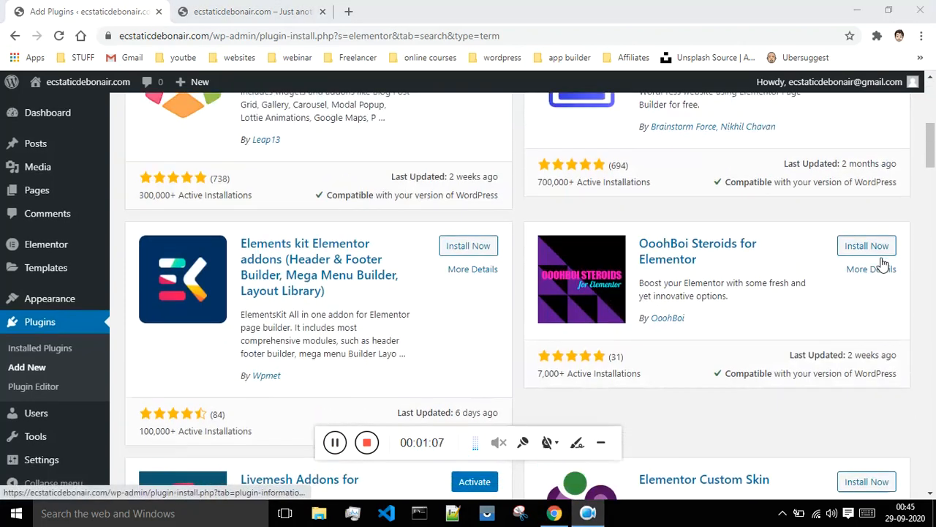
{"action": "scroll", "coordinate": [881, 242], "scroll_direction": "up", "scroll_amount": 2}
{"action": "scroll", "coordinate": [485, 178], "scroll_direction": "up", "scroll_amount": 3}
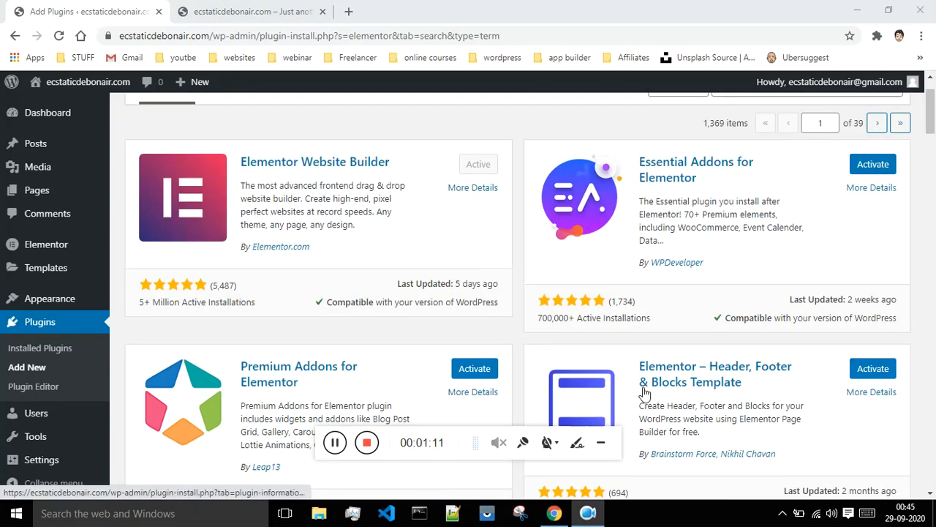
Bulk-activate the Header, Footer & Blocks, Essential Addons, Livemesh Addons and Premium Addons plugins for Elementor from the installed plugins list
{"action": "left_click", "coordinate": [41, 350]}
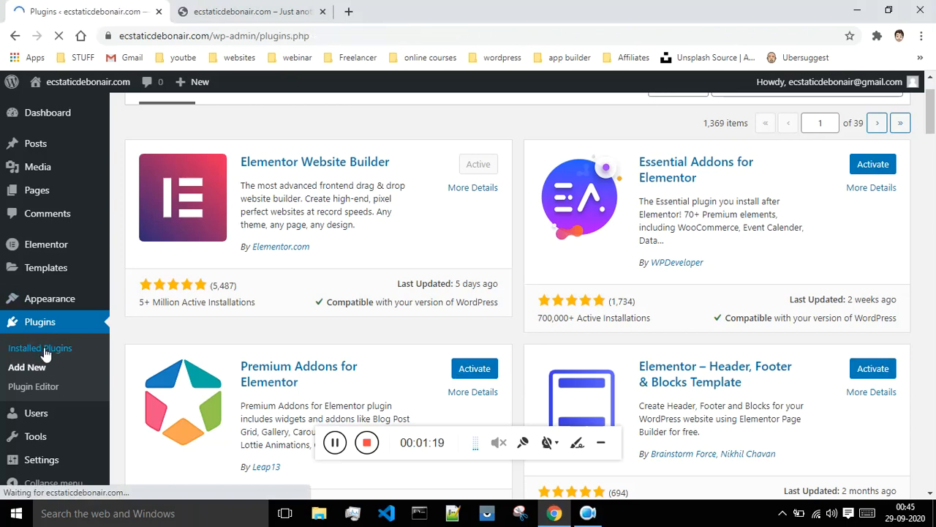
{"action": "scroll", "coordinate": [194, 262], "scroll_direction": "down", "scroll_amount": 2}
{"action": "left_click", "coordinate": [140, 145]}
{"action": "left_click", "coordinate": [139, 219]}
{"action": "left_click", "coordinate": [141, 332]}
{"action": "left_click", "coordinate": [140, 395]}
{"action": "scroll", "coordinate": [205, 394], "scroll_direction": "up", "scroll_amount": 3}
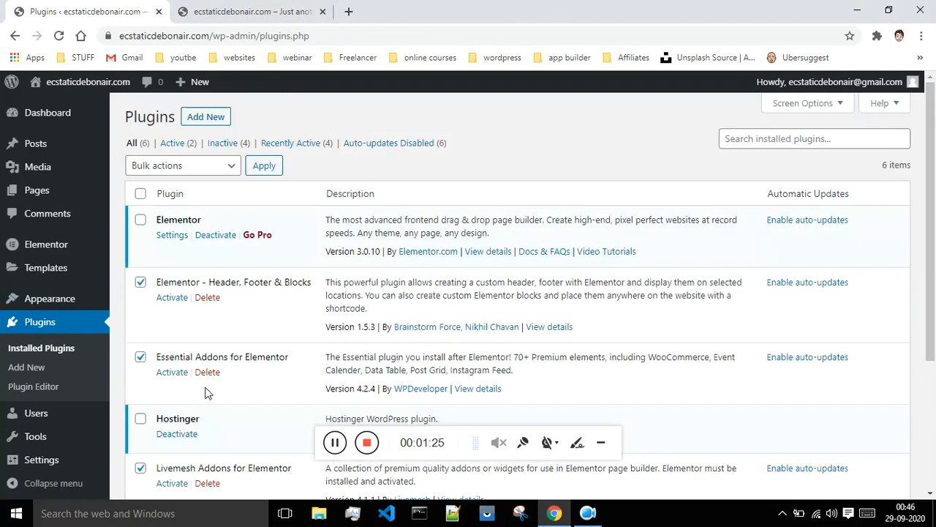
{"action": "left_click", "coordinate": [158, 166]}
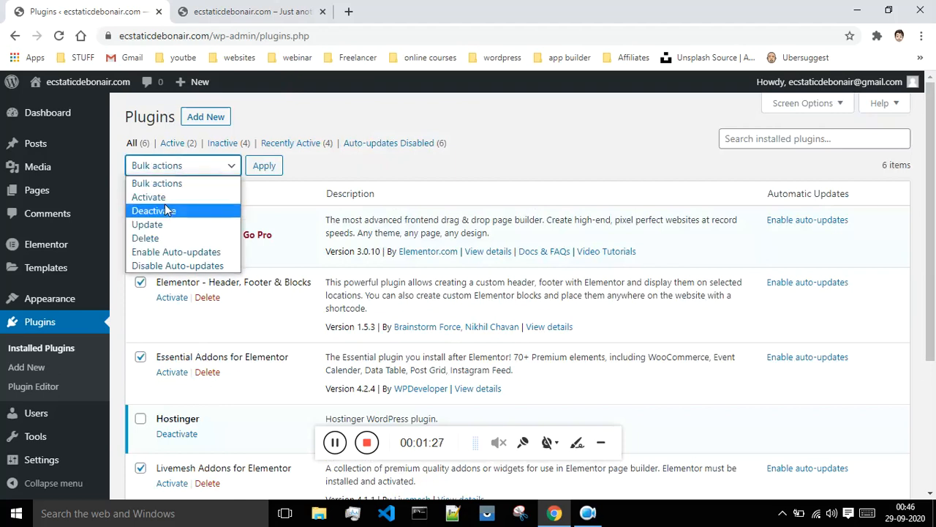
{"action": "left_click", "coordinate": [170, 199]}
{"action": "left_click", "coordinate": [277, 169]}
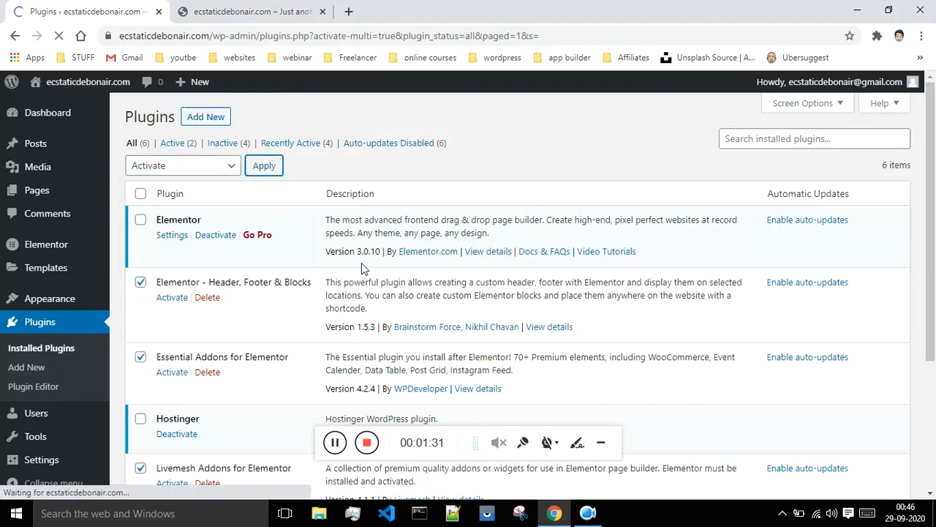
Review the status of the installed plugins and check the live home page for the Edit with Elementor option
{"action": "scroll", "coordinate": [323, 269], "scroll_direction": "down", "scroll_amount": 5}
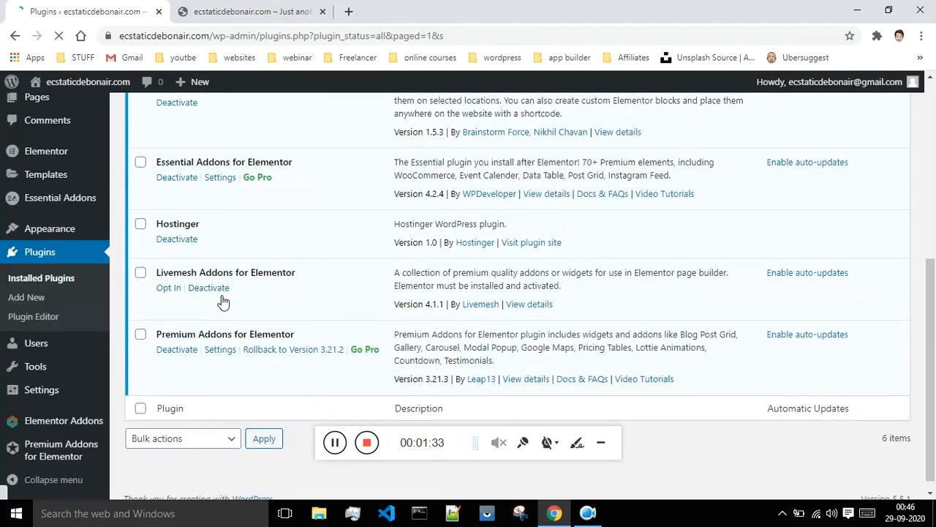
{"action": "scroll", "coordinate": [225, 299], "scroll_direction": "up", "scroll_amount": 3}
{"action": "scroll", "coordinate": [230, 292], "scroll_direction": "up", "scroll_amount": 1}
{"action": "scroll", "coordinate": [272, 342], "scroll_direction": "up", "scroll_amount": 1}
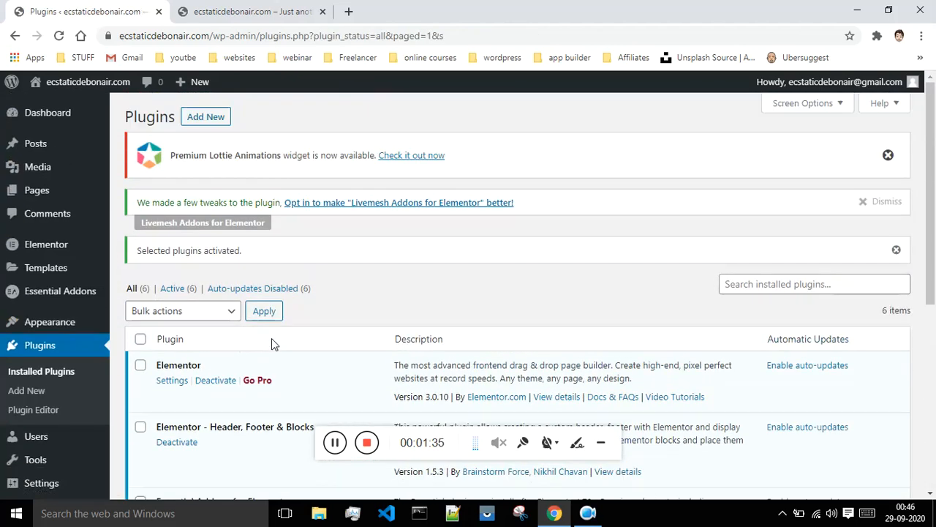
{"action": "scroll", "coordinate": [257, 354], "scroll_direction": "down", "scroll_amount": 2}
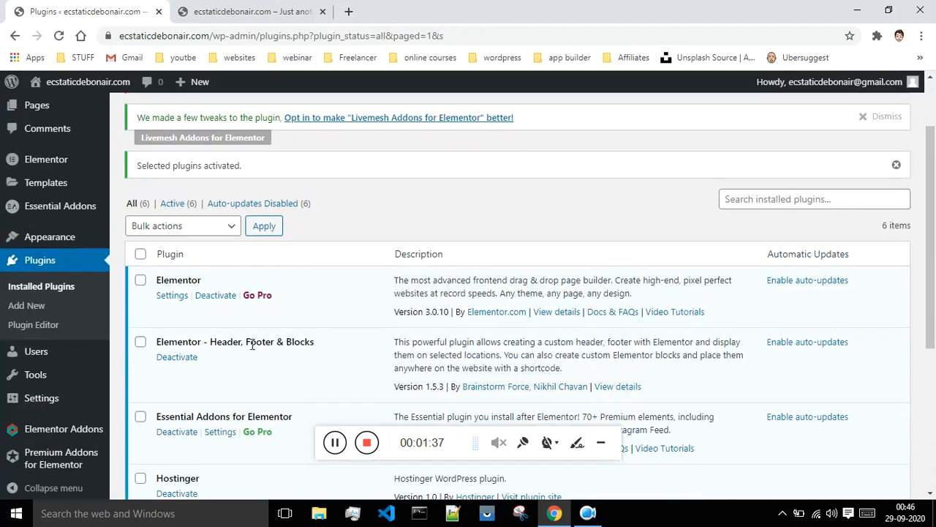
{"action": "left_click", "coordinate": [246, 10]}
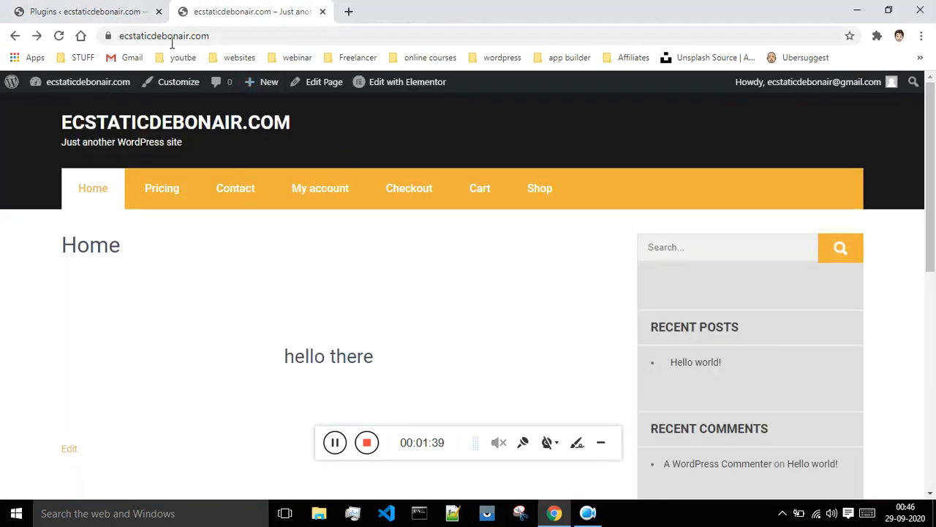
{"action": "mouse_move", "coordinate": [395, 89]}
{"action": "mouse_move", "coordinate": [425, 94]}
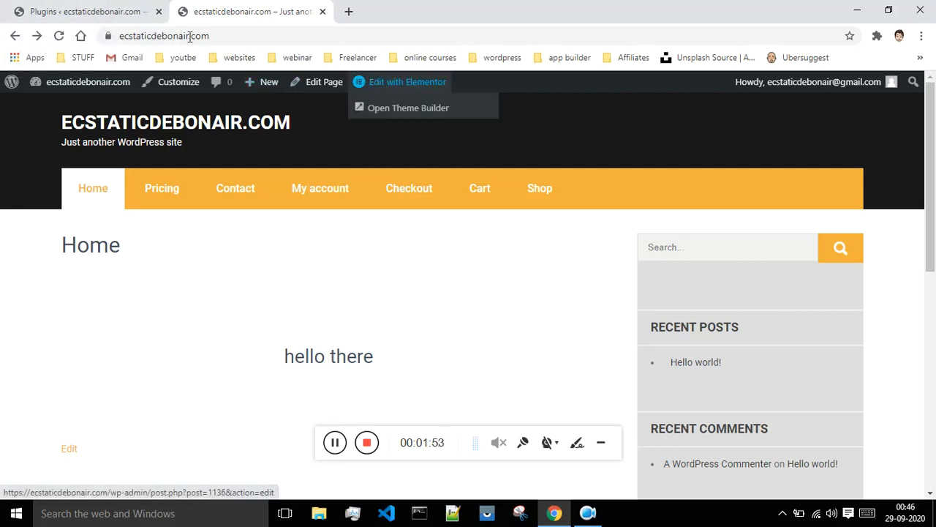
Examine the bulk actions available for installed plugins and recheck the home page's Edit with Elementor option
{"action": "left_click", "coordinate": [103, 10]}
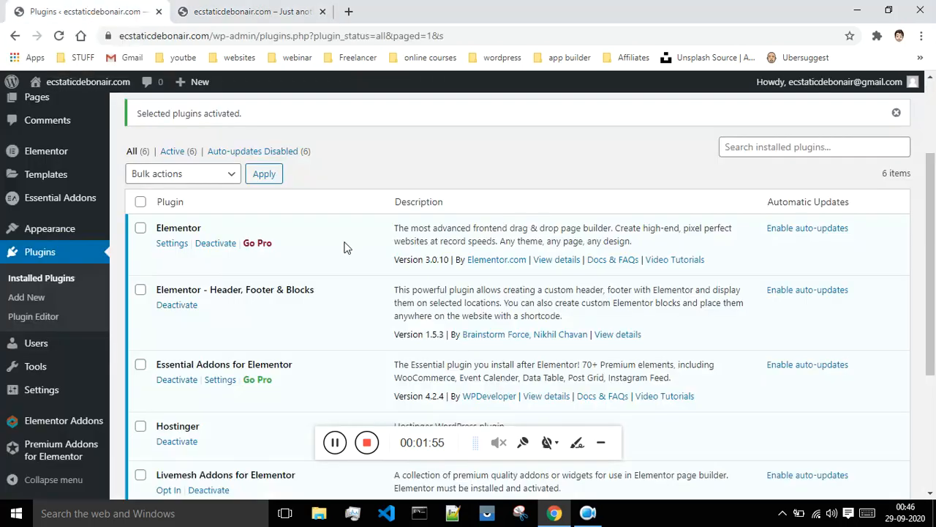
{"action": "scroll", "coordinate": [295, 267], "scroll_direction": "down", "scroll_amount": 2}
{"action": "scroll", "coordinate": [212, 249], "scroll_direction": "up", "scroll_amount": 2}
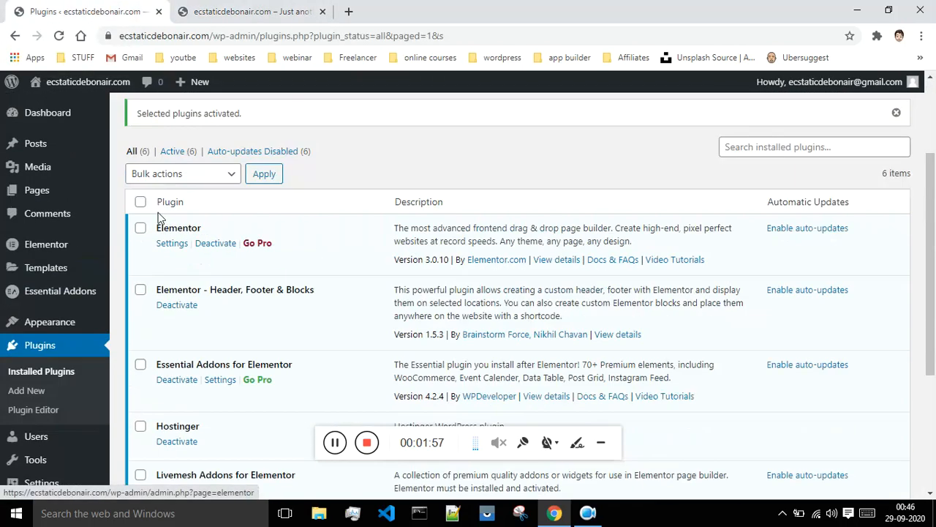
{"action": "left_click", "coordinate": [216, 176]}
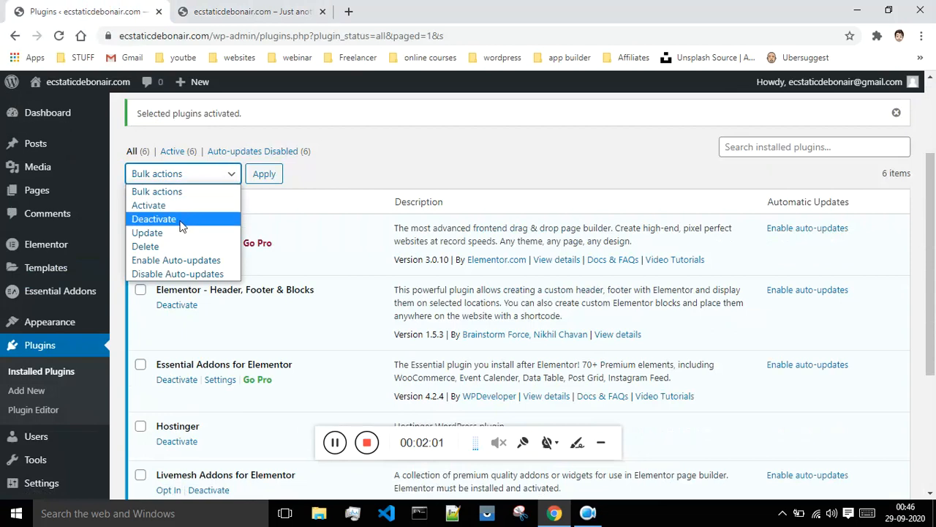
{"action": "left_click", "coordinate": [341, 164]}
{"action": "scroll", "coordinate": [341, 164], "scroll_direction": "down", "scroll_amount": 1}
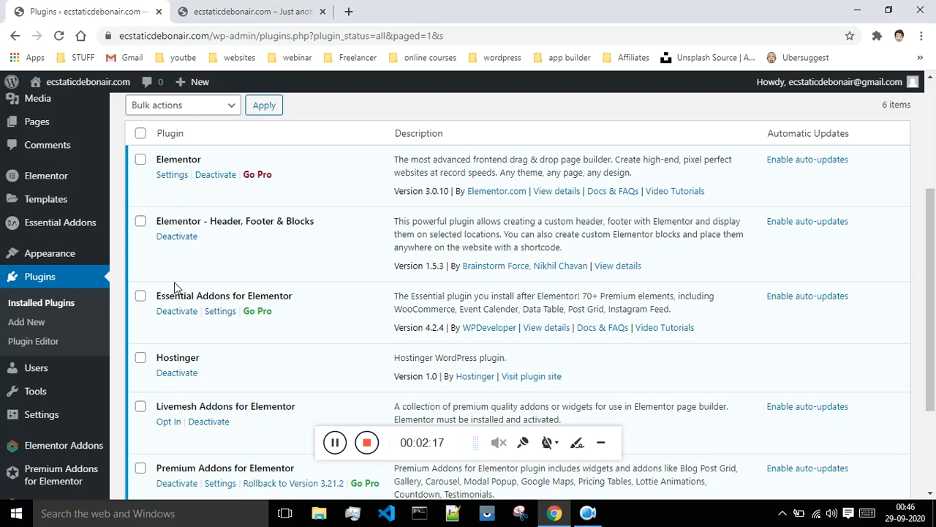
{"action": "left_click", "coordinate": [248, 11]}
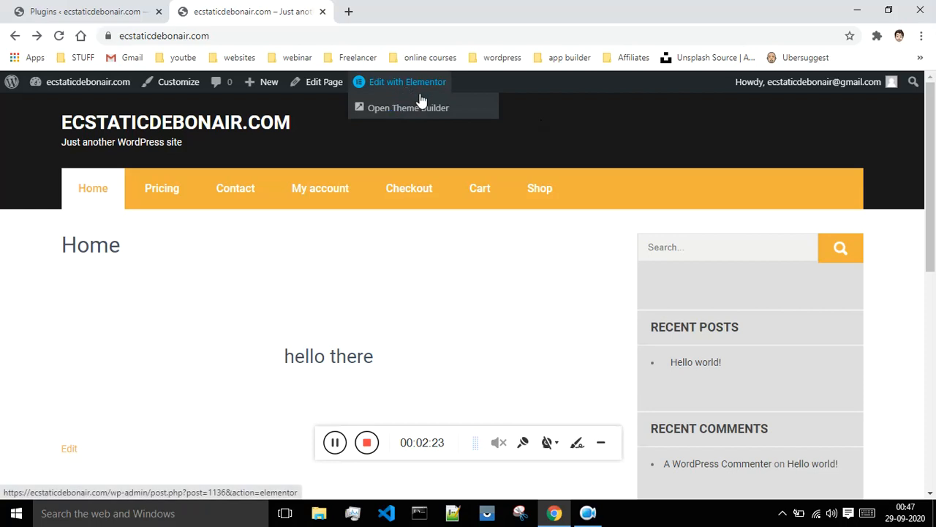
{"action": "left_click", "coordinate": [123, 7]}
Open the list of all pages in a new tab and look through the editing options offered for each page
{"action": "scroll", "coordinate": [318, 291], "scroll_direction": "up", "scroll_amount": 2}
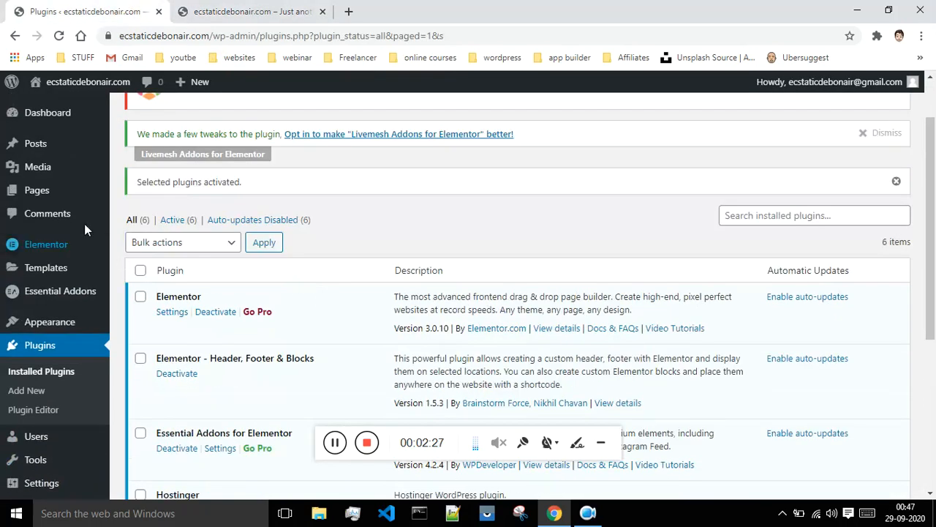
{"action": "mouse_move", "coordinate": [65, 192]}
{"action": "right_click", "coordinate": [123, 193]}
{"action": "left_click", "coordinate": [149, 206]}
{"action": "left_click", "coordinate": [232, 7]}
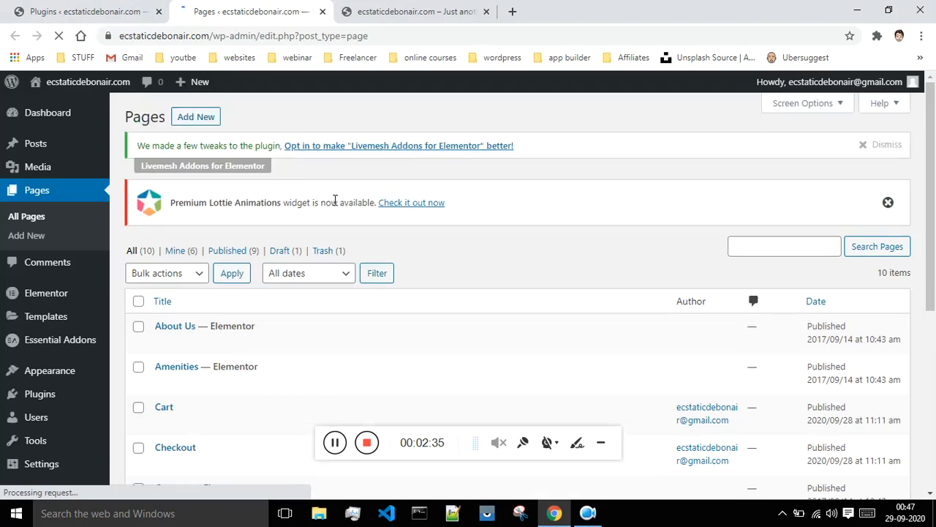
{"action": "scroll", "coordinate": [378, 224], "scroll_direction": "down", "scroll_amount": 4}
{"action": "scroll", "coordinate": [432, 299], "scroll_direction": "down", "scroll_amount": 1}
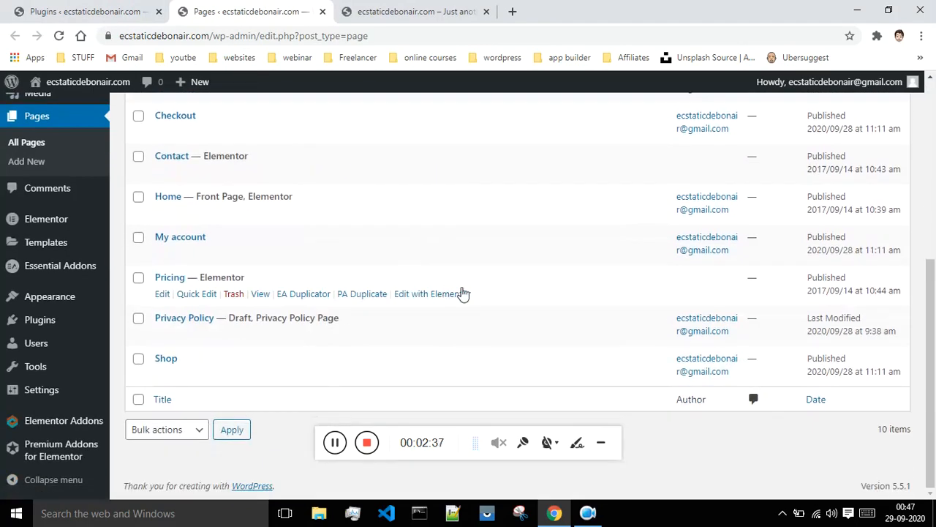
{"action": "scroll", "coordinate": [502, 309], "scroll_direction": "up", "scroll_amount": 3}
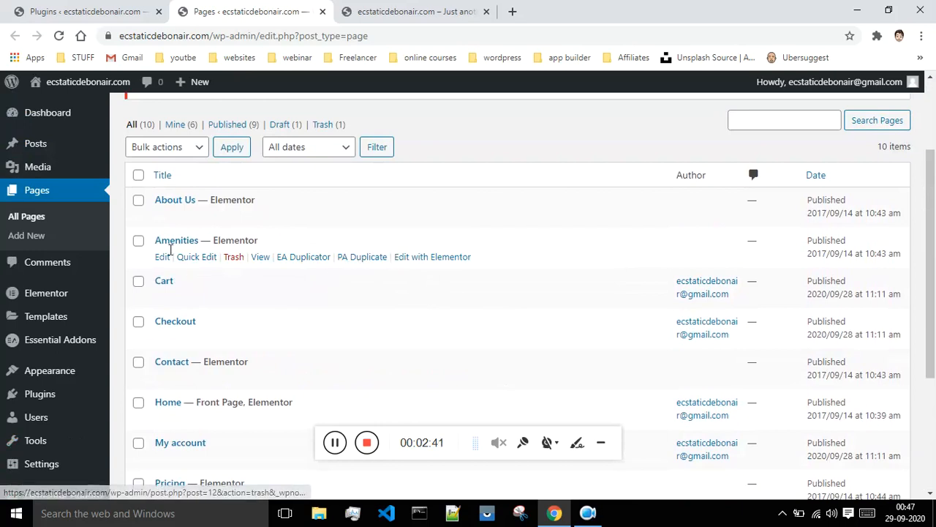
Open the Home page's editor in a new tab from the pages list and launch Edit with Elementor for it
{"action": "scroll", "coordinate": [216, 226], "scroll_direction": "down", "scroll_amount": 1}
{"action": "scroll", "coordinate": [205, 241], "scroll_direction": "down", "scroll_amount": 2}
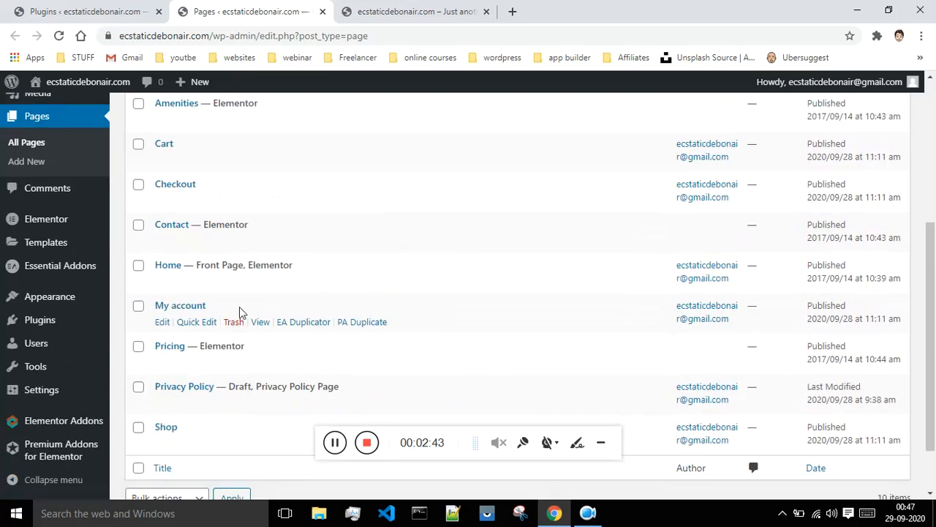
{"action": "right_click", "coordinate": [164, 284]}
{"action": "left_click", "coordinate": [189, 293]}
{"action": "left_click", "coordinate": [370, 9]}
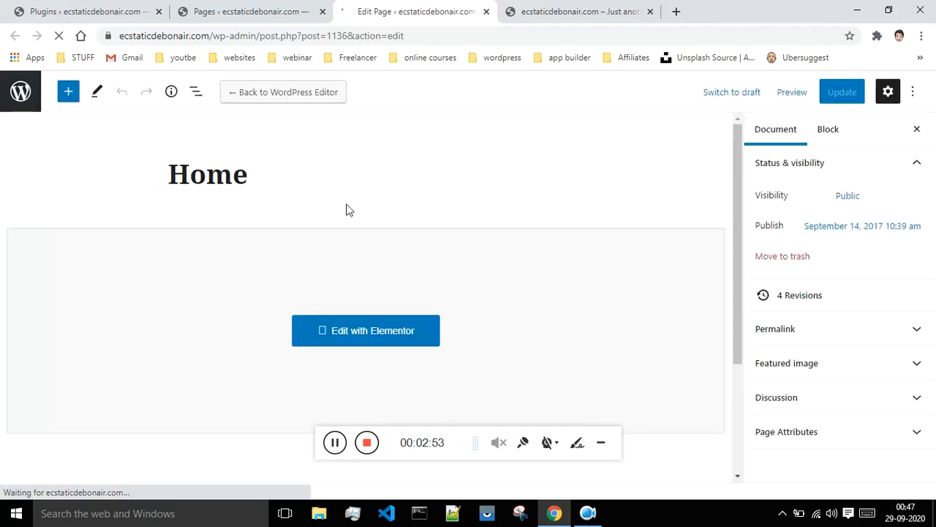
{"action": "left_click", "coordinate": [405, 335]}
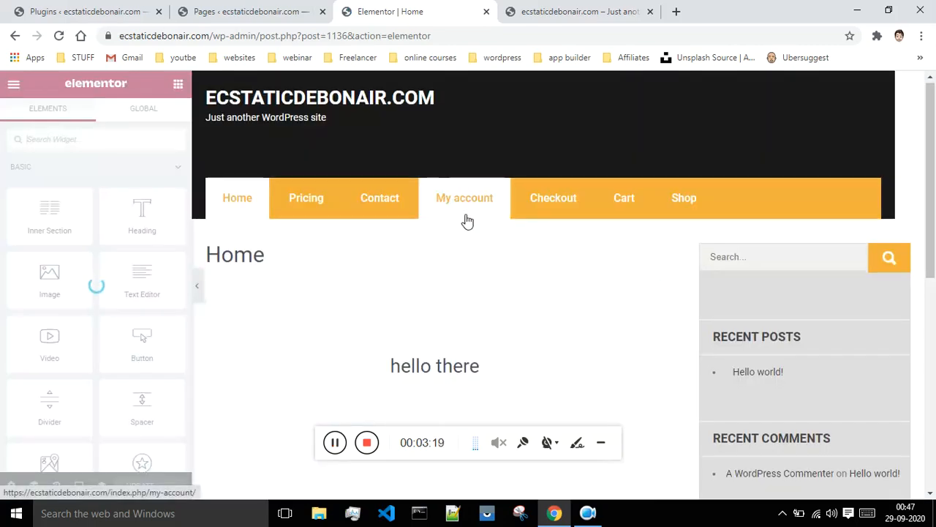
Examine the Home page layout in the Elementor editor and compare it with the live home page
{"action": "scroll", "coordinate": [483, 226], "scroll_direction": "down", "scroll_amount": 1}
{"action": "scroll", "coordinate": [458, 194], "scroll_direction": "down", "scroll_amount": 3}
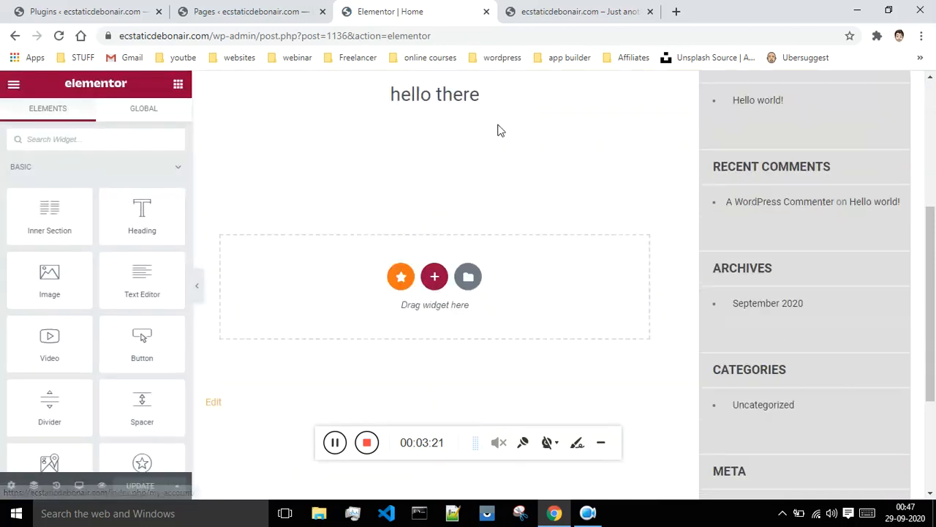
{"action": "left_click", "coordinate": [550, 11]}
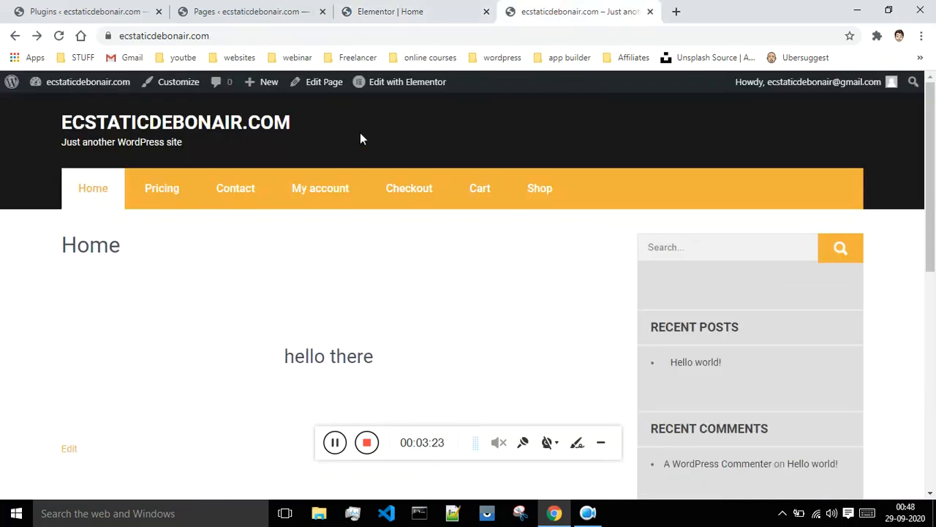
{"action": "left_click", "coordinate": [439, 81]}
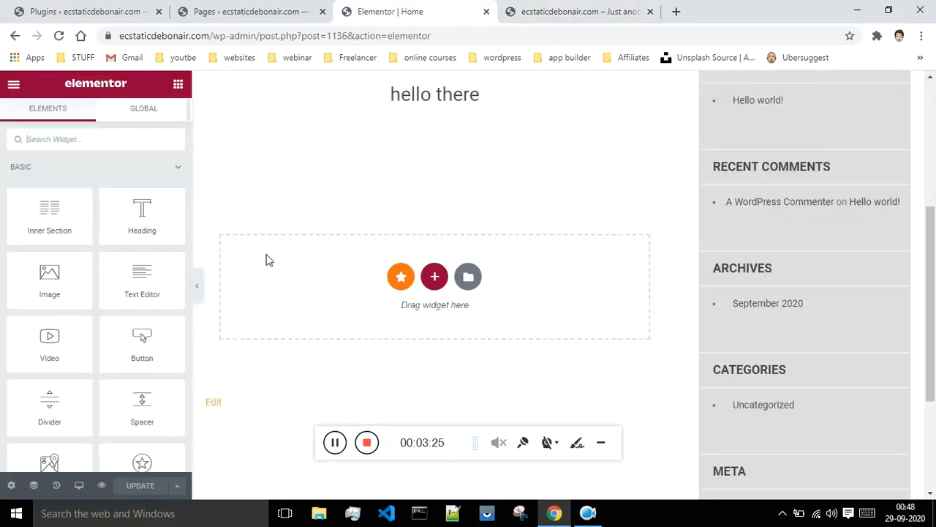
{"action": "scroll", "coordinate": [406, 294], "scroll_direction": "up", "scroll_amount": 4}
{"action": "scroll", "coordinate": [407, 308], "scroll_direction": "down", "scroll_amount": 2}
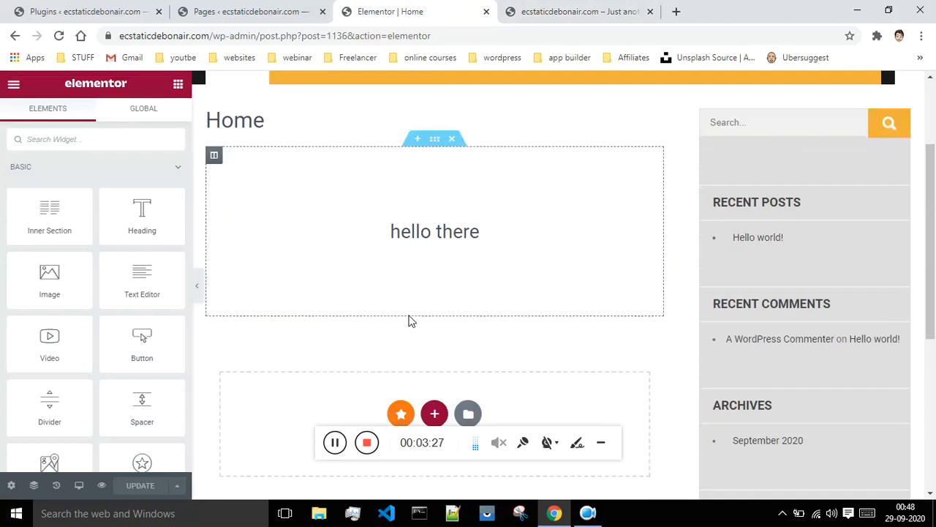
{"action": "scroll", "coordinate": [408, 322], "scroll_direction": "up", "scroll_amount": 2}
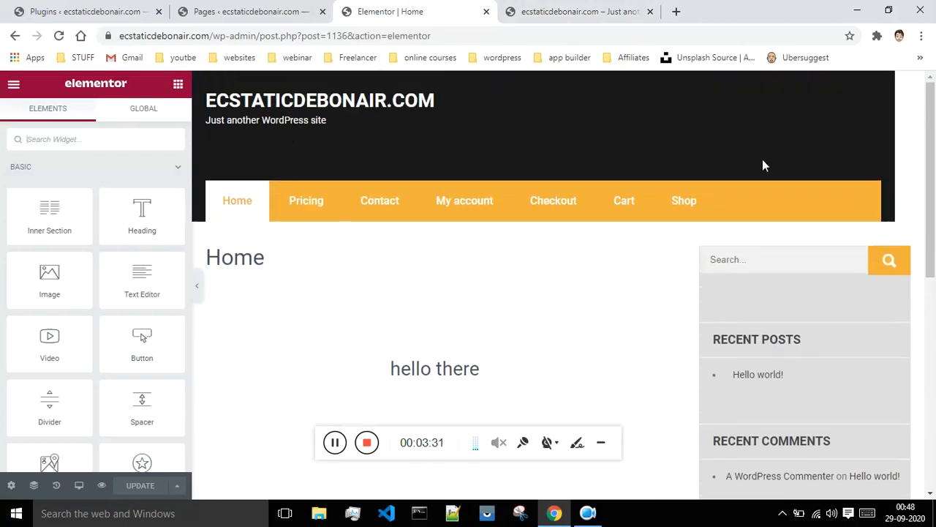
{"action": "scroll", "coordinate": [732, 175], "scroll_direction": "down", "scroll_amount": 3}
{"action": "scroll", "coordinate": [701, 234], "scroll_direction": "down", "scroll_amount": 3}
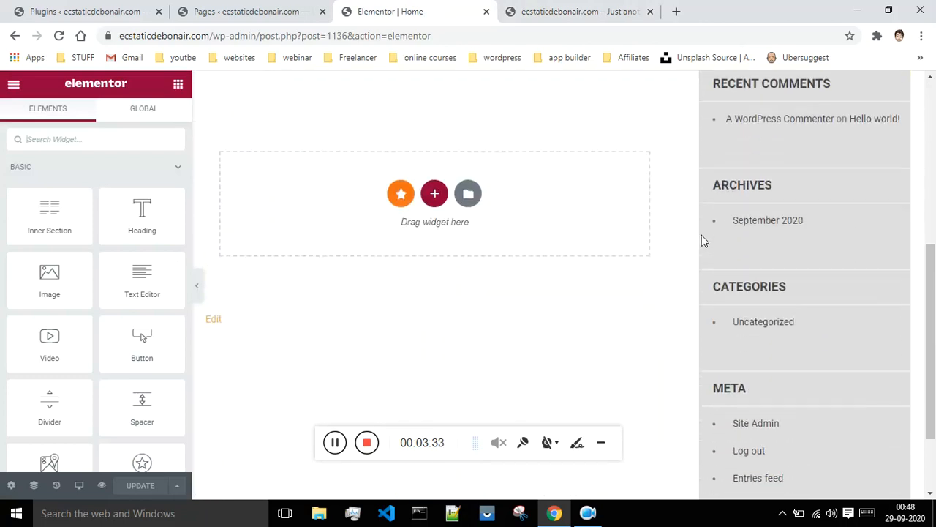
{"action": "scroll", "coordinate": [685, 252], "scroll_direction": "up", "scroll_amount": 5}
{"action": "scroll", "coordinate": [685, 252], "scroll_direction": "up", "scroll_amount": 2}
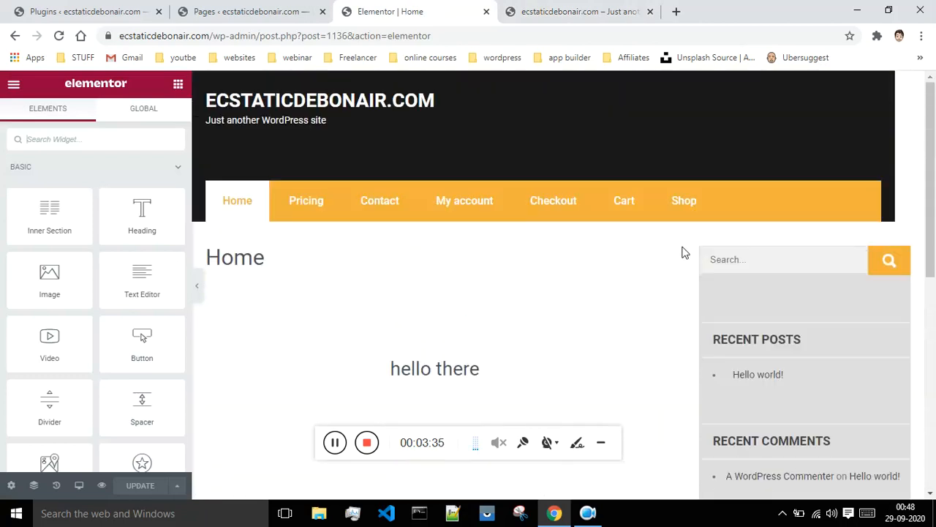
{"action": "scroll", "coordinate": [681, 251], "scroll_direction": "down", "scroll_amount": 2}
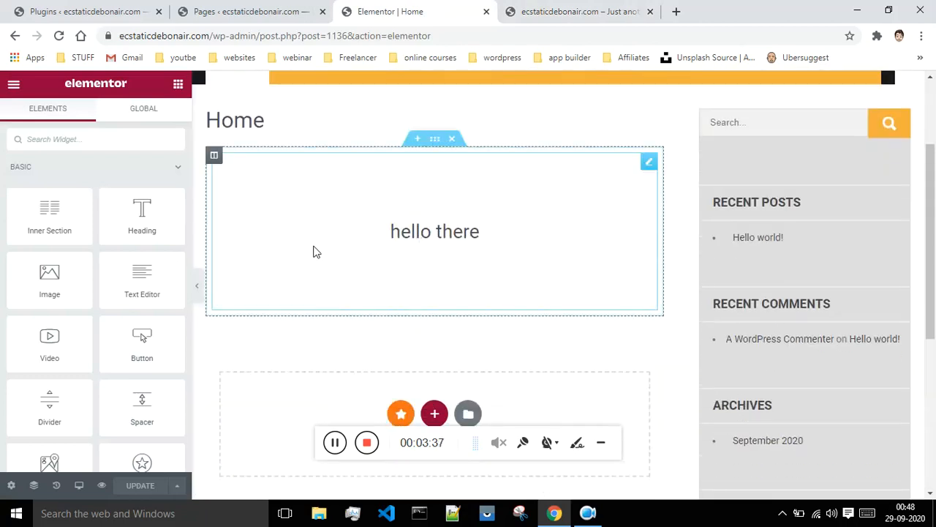
Delete the section containing "hello there" and add an Inner Section widget in its place
{"action": "left_click", "coordinate": [140, 223]}
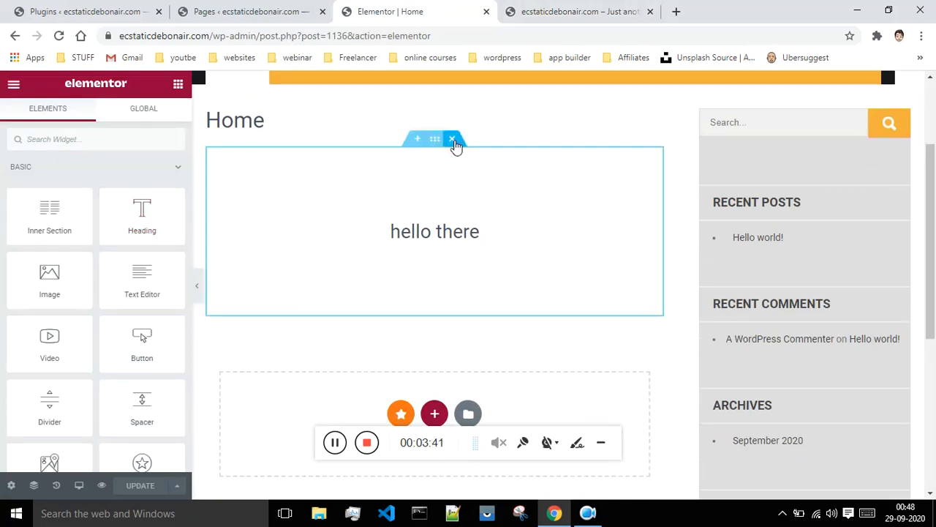
{"action": "left_click", "coordinate": [452, 139]}
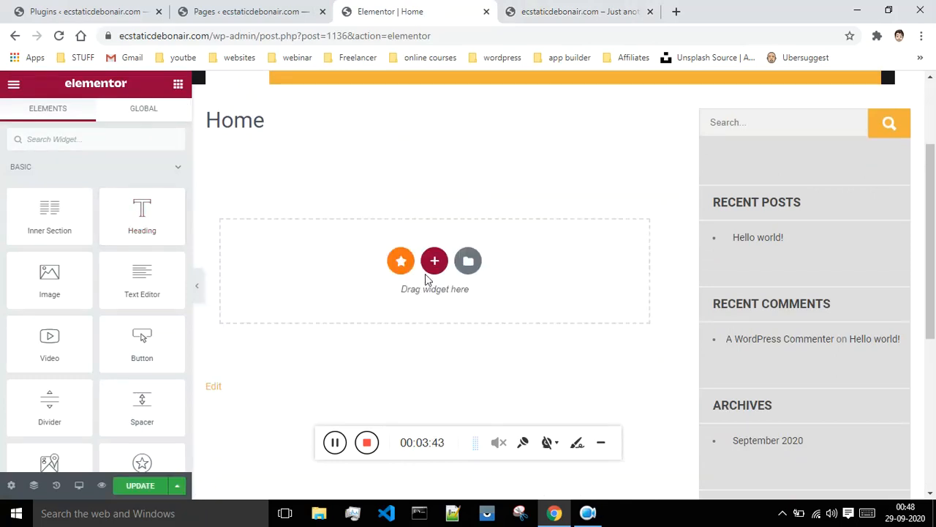
{"action": "left_click_drag", "start_coordinate": [47, 212], "coordinate": [403, 268]}
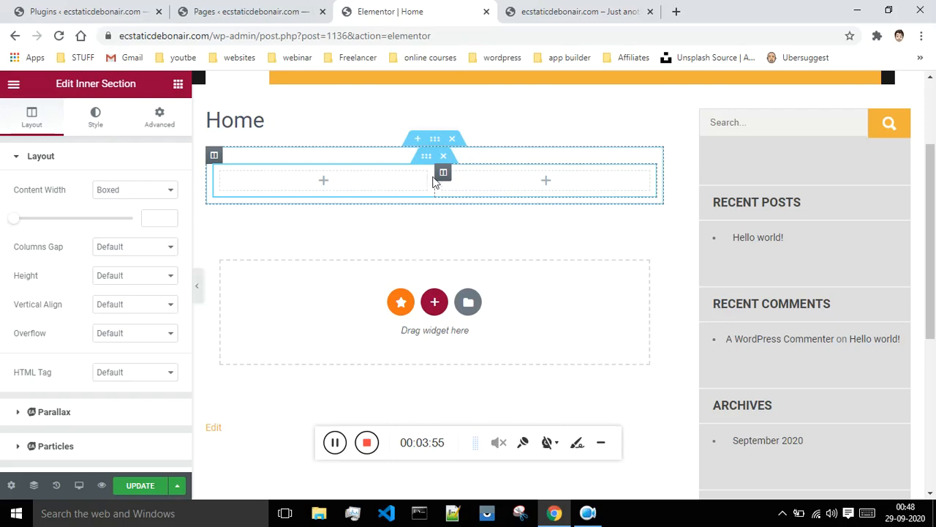
Delete the second column of the inner section
{"action": "left_click", "coordinate": [177, 84]}
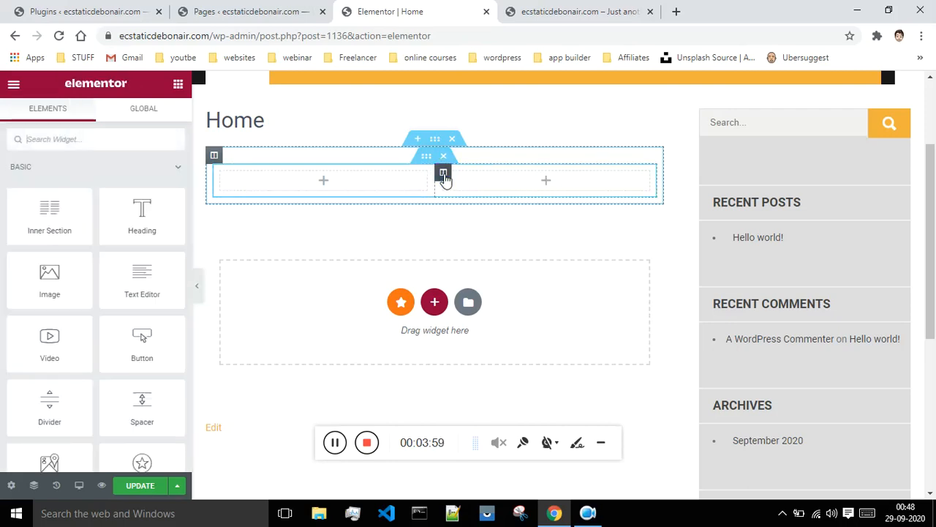
{"action": "right_click", "coordinate": [444, 173]}
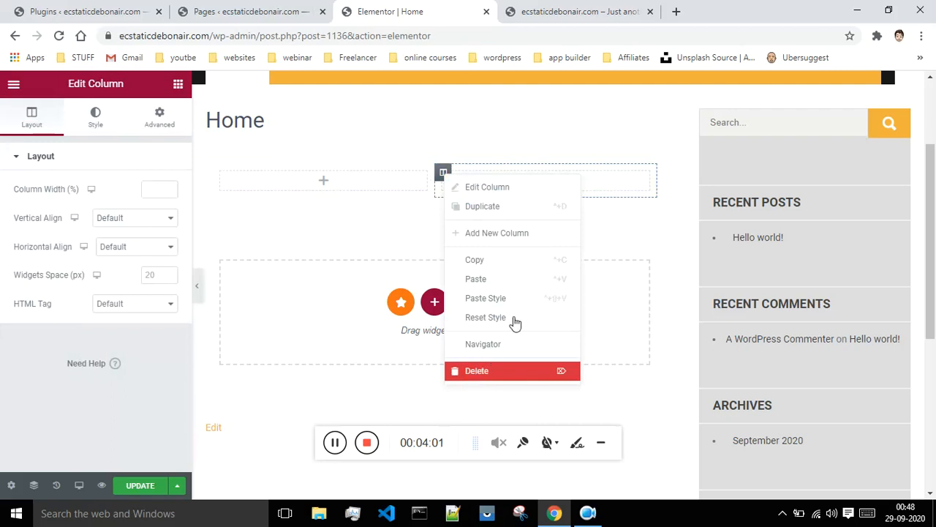
{"action": "left_click", "coordinate": [482, 235]}
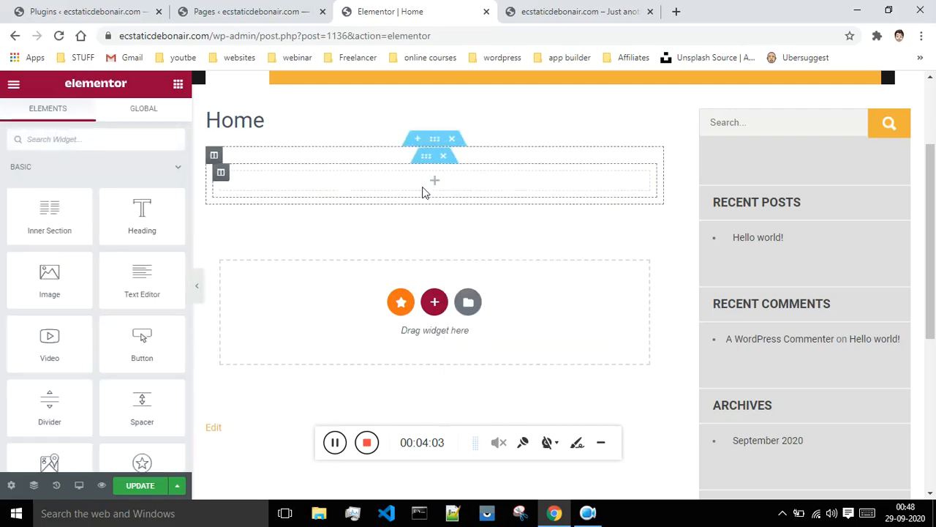
Add a Heading widget to the inner section's column and set its title to "This is My website"
{"action": "left_click_drag", "start_coordinate": [131, 224], "coordinate": [220, 180]}
{"action": "left_click", "coordinate": [473, 180]}
{"action": "type", "text": "Thsi i"}
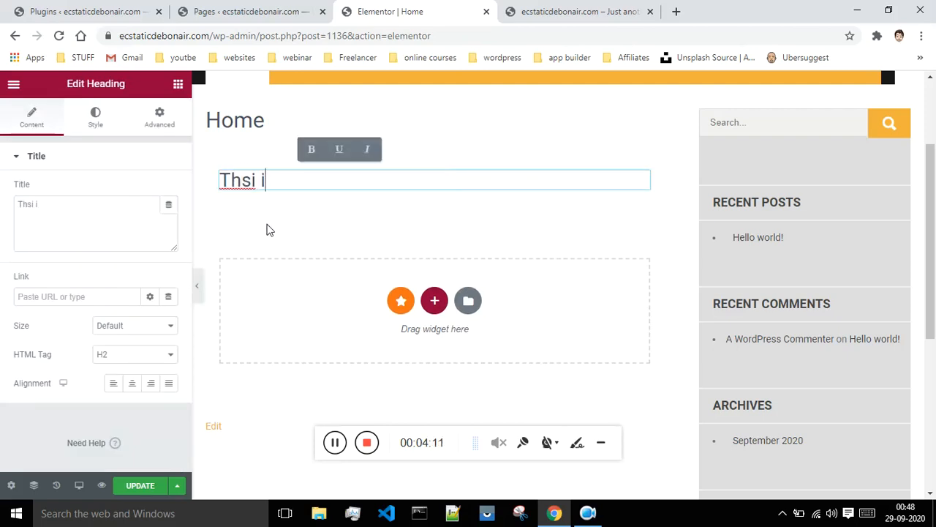
{"action": "key", "text": "BackSpace"}
{"action": "type", "text": "is i"}
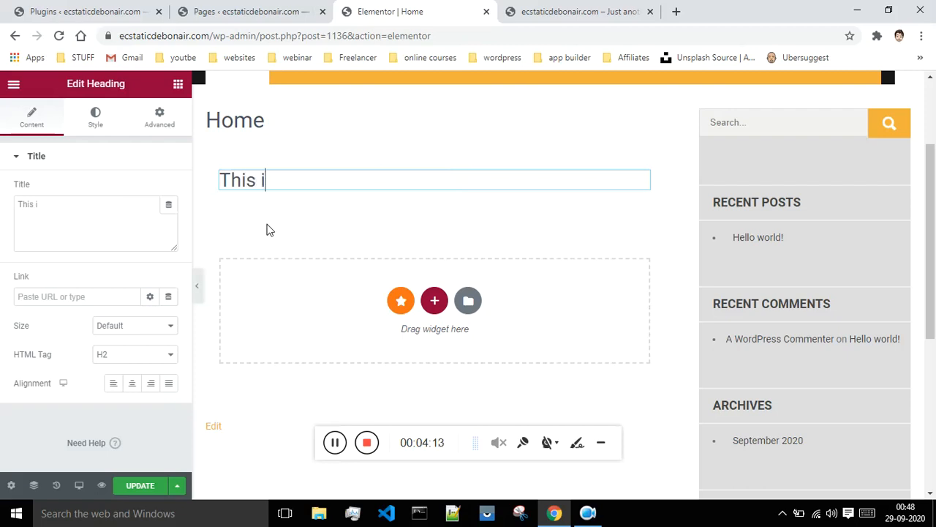
{"action": "type", "text": "s My website"}
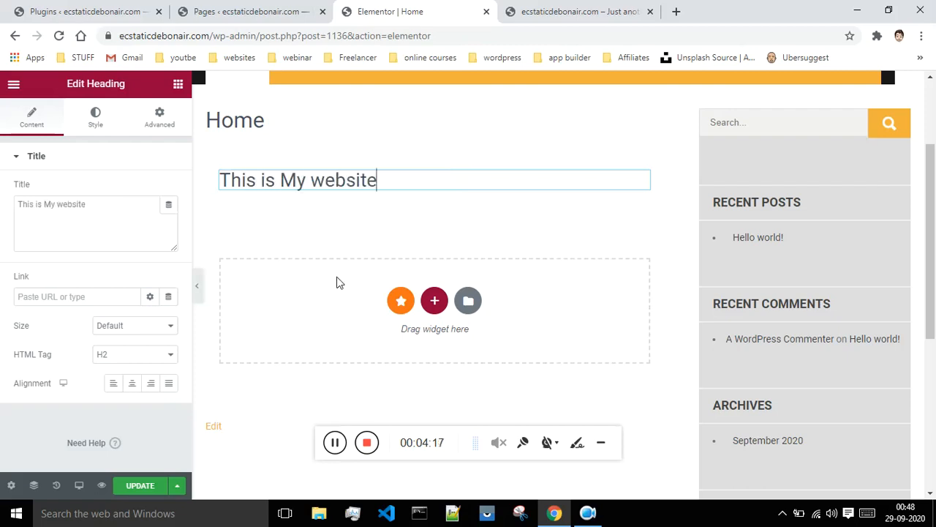
Center-align the "This is My website" heading and publish the update to the Home page
{"action": "left_click_drag", "start_coordinate": [398, 180], "coordinate": [217, 180]}
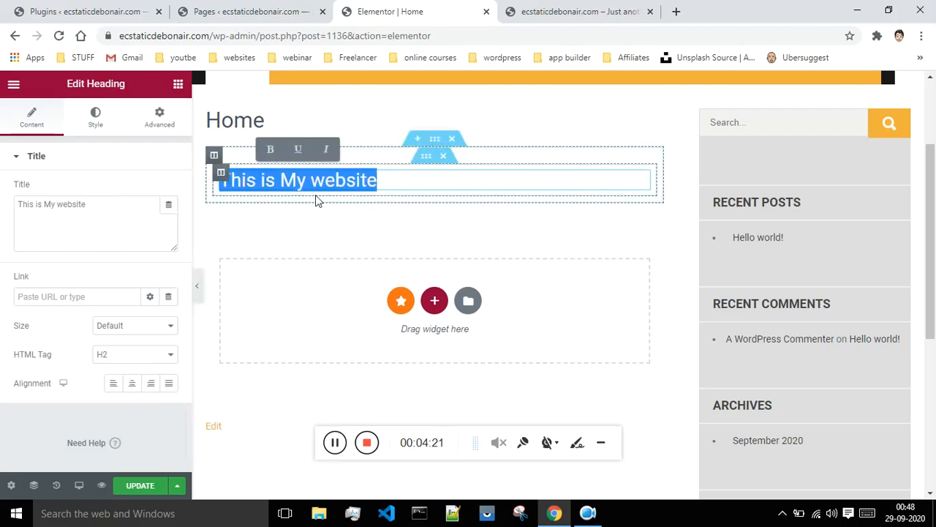
{"action": "left_click", "coordinate": [132, 382]}
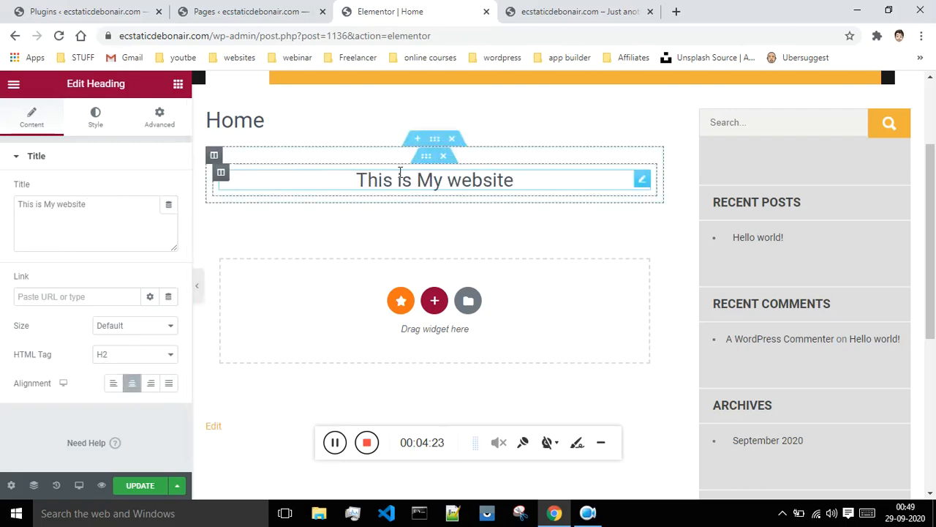
{"action": "scroll", "coordinate": [468, 211], "scroll_direction": "down", "scroll_amount": 2}
{"action": "scroll", "coordinate": [422, 234], "scroll_direction": "up", "scroll_amount": 3}
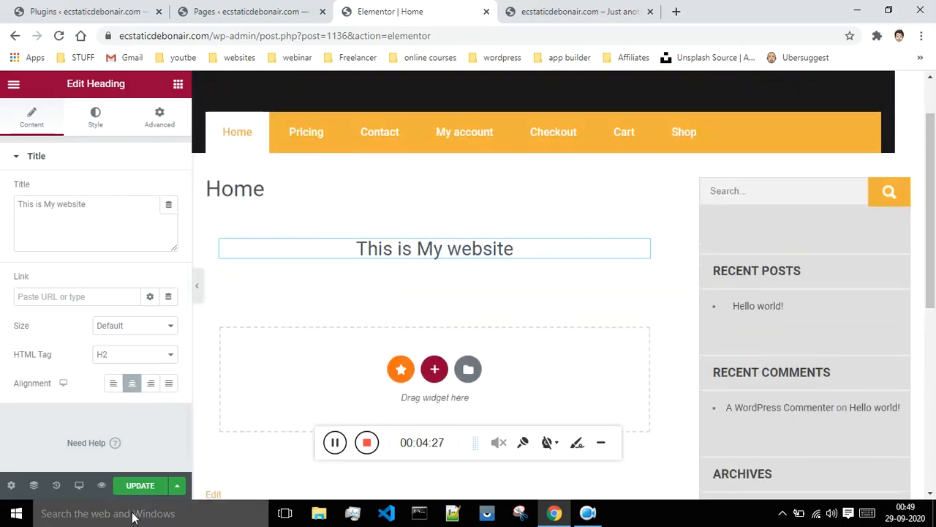
{"action": "left_click", "coordinate": [140, 485]}
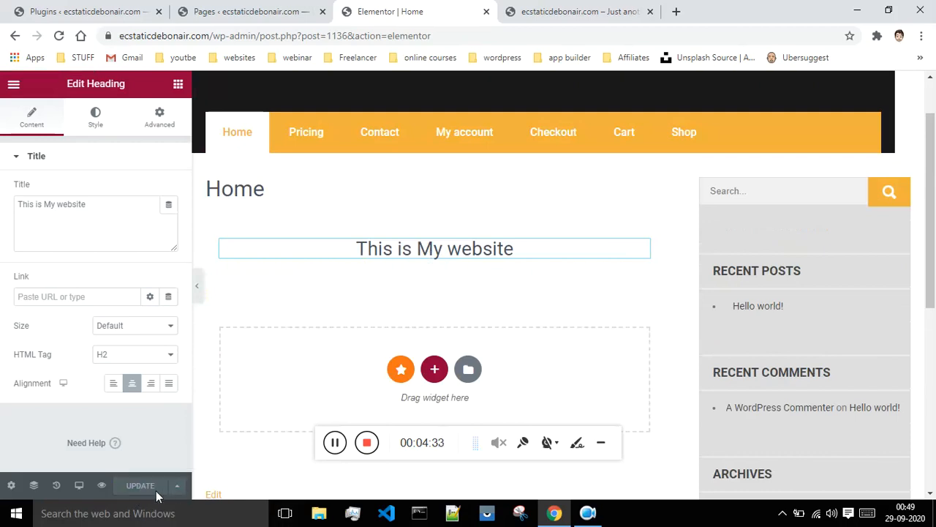
Reload the live home page and check how the edited content appears on it
{"action": "left_click", "coordinate": [536, 9]}
{"action": "left_click", "coordinate": [58, 36]}
{"action": "scroll", "coordinate": [392, 356], "scroll_direction": "down", "scroll_amount": 1}
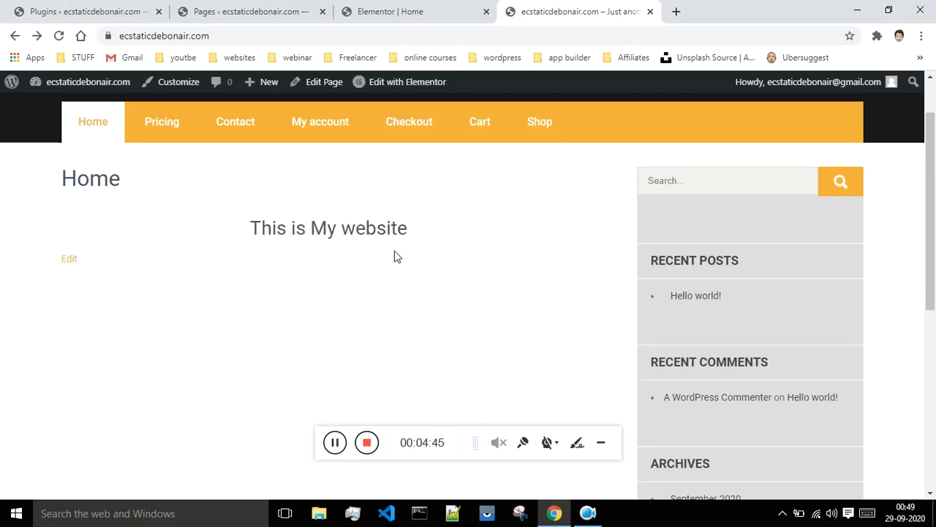
{"action": "scroll", "coordinate": [523, 288], "scroll_direction": "down", "scroll_amount": 2}
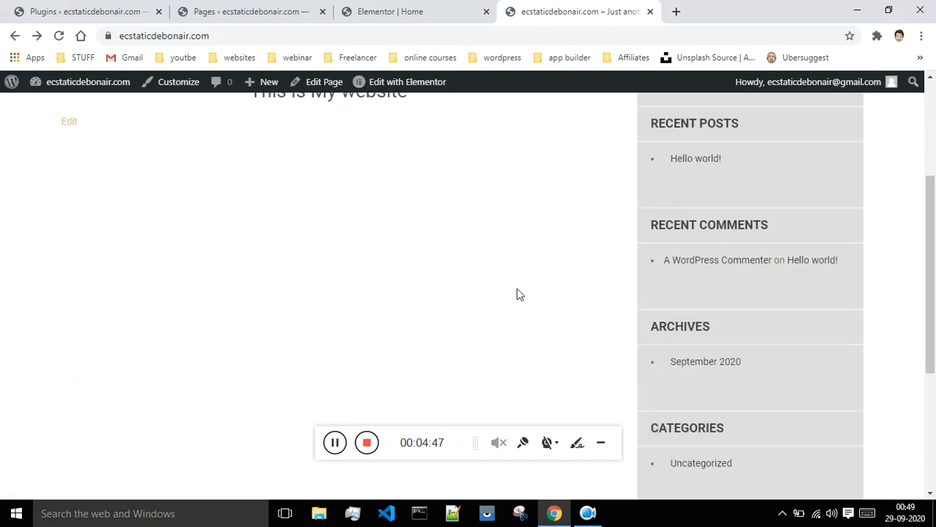
{"action": "scroll", "coordinate": [518, 293], "scroll_direction": "up", "scroll_amount": 3}
Return to the Elementor editor and delete the section containing the "This is My website" heading
{"action": "left_click", "coordinate": [390, 11]}
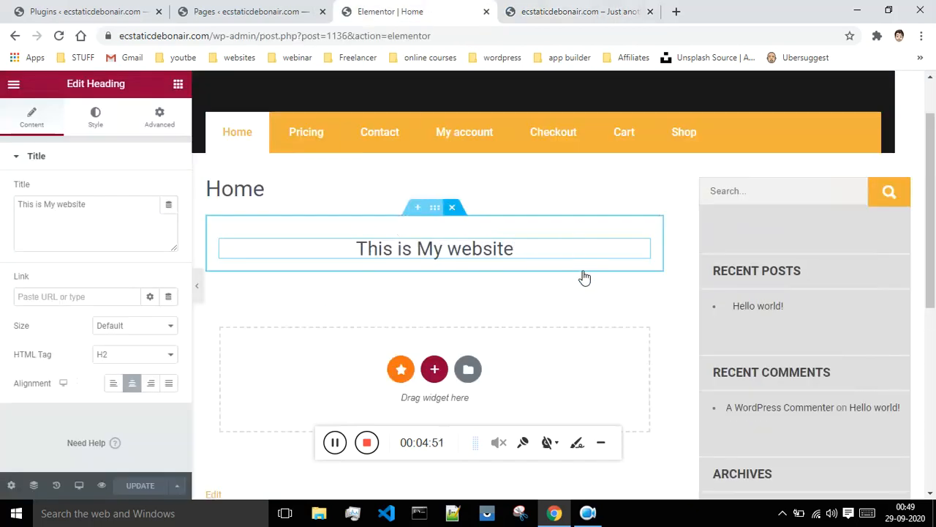
{"action": "key", "text": "Delete"}
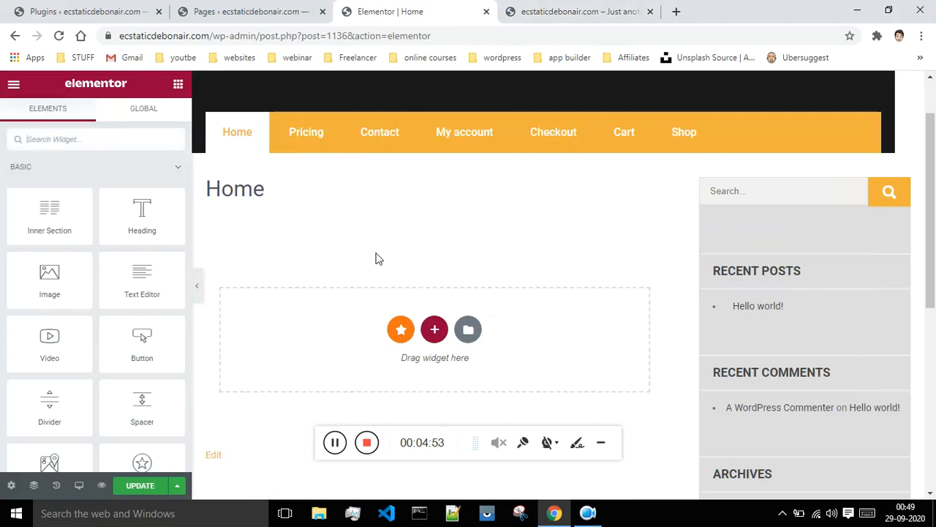
Review the list of all pages, then return to the Elementor editor and look over the emptied Home page
{"action": "left_click", "coordinate": [246, 11]}
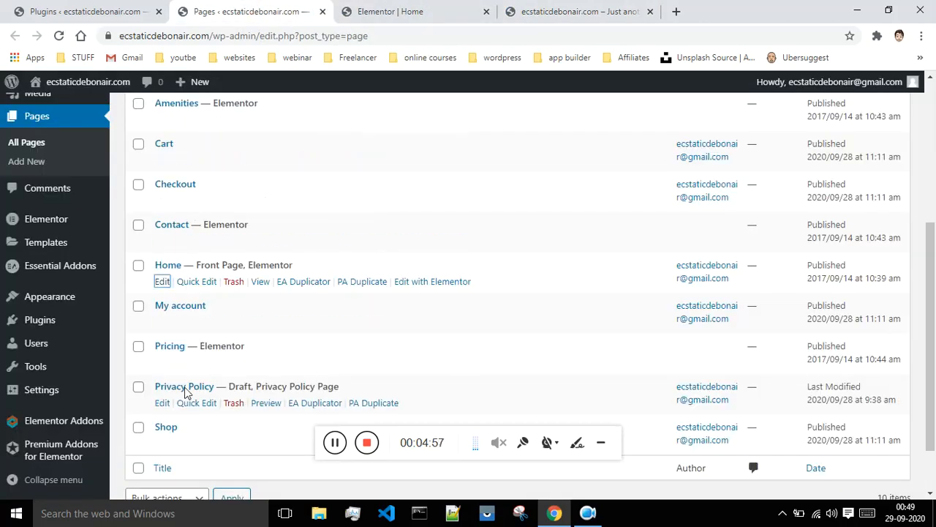
{"action": "scroll", "coordinate": [237, 352], "scroll_direction": "up", "scroll_amount": 1}
{"action": "scroll", "coordinate": [239, 343], "scroll_direction": "up", "scroll_amount": 3}
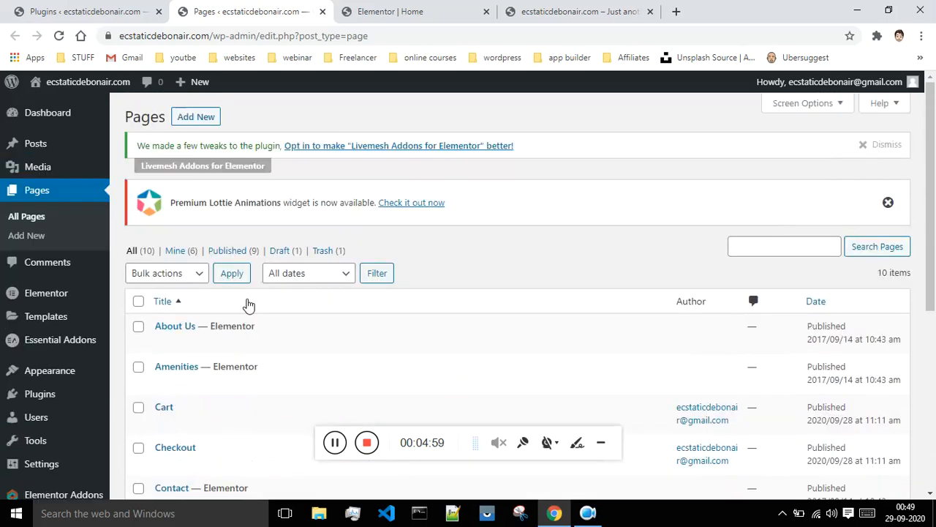
{"action": "scroll", "coordinate": [220, 205], "scroll_direction": "down", "scroll_amount": 3}
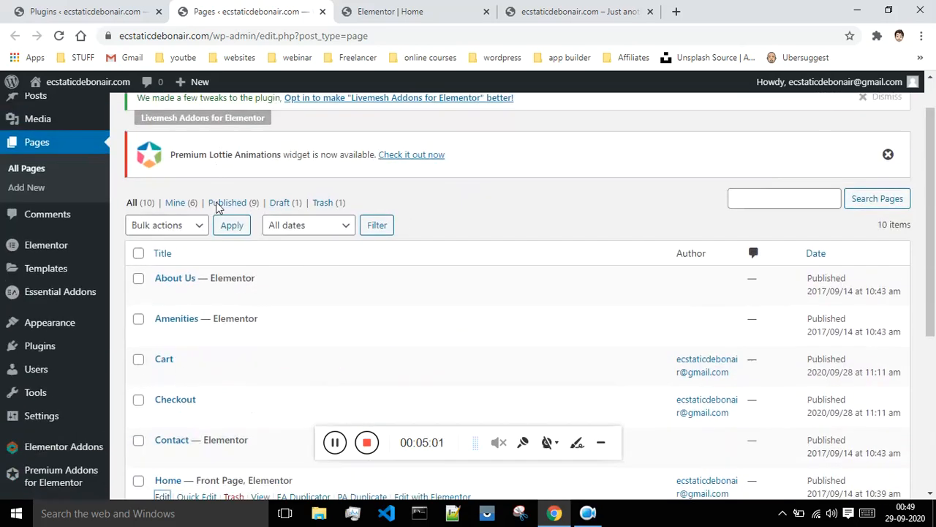
{"action": "left_click", "coordinate": [390, 9]}
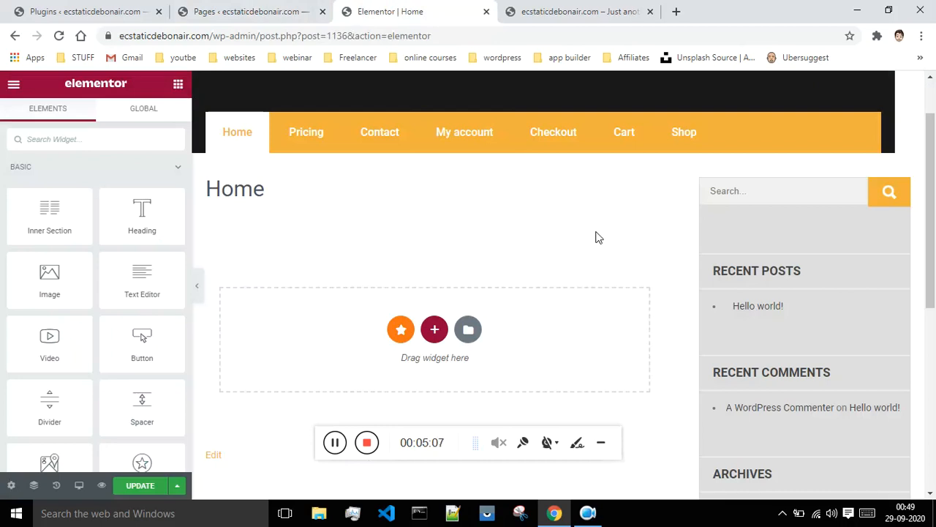
{"action": "scroll", "coordinate": [596, 237], "scroll_direction": "down", "scroll_amount": 2}
{"action": "scroll", "coordinate": [632, 249], "scroll_direction": "up", "scroll_amount": 3}
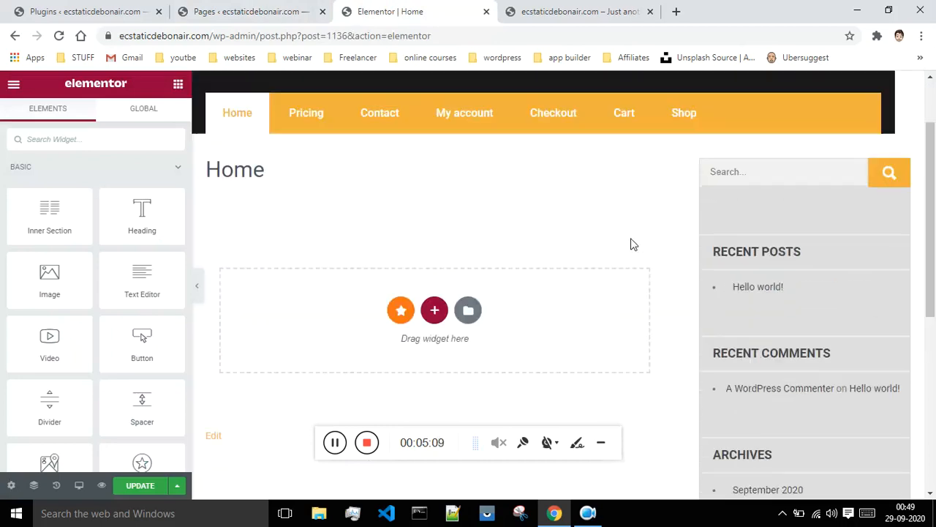